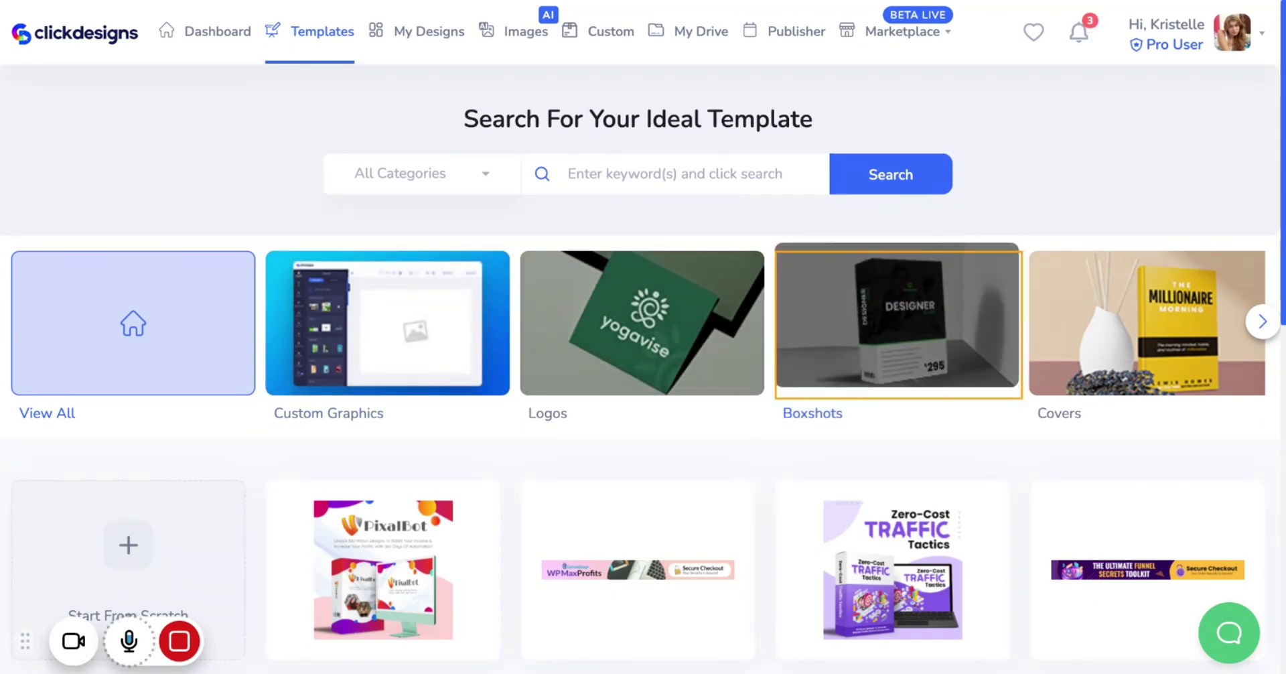
Step: Filter the template gallery to the Boxshots category
click(817, 405)
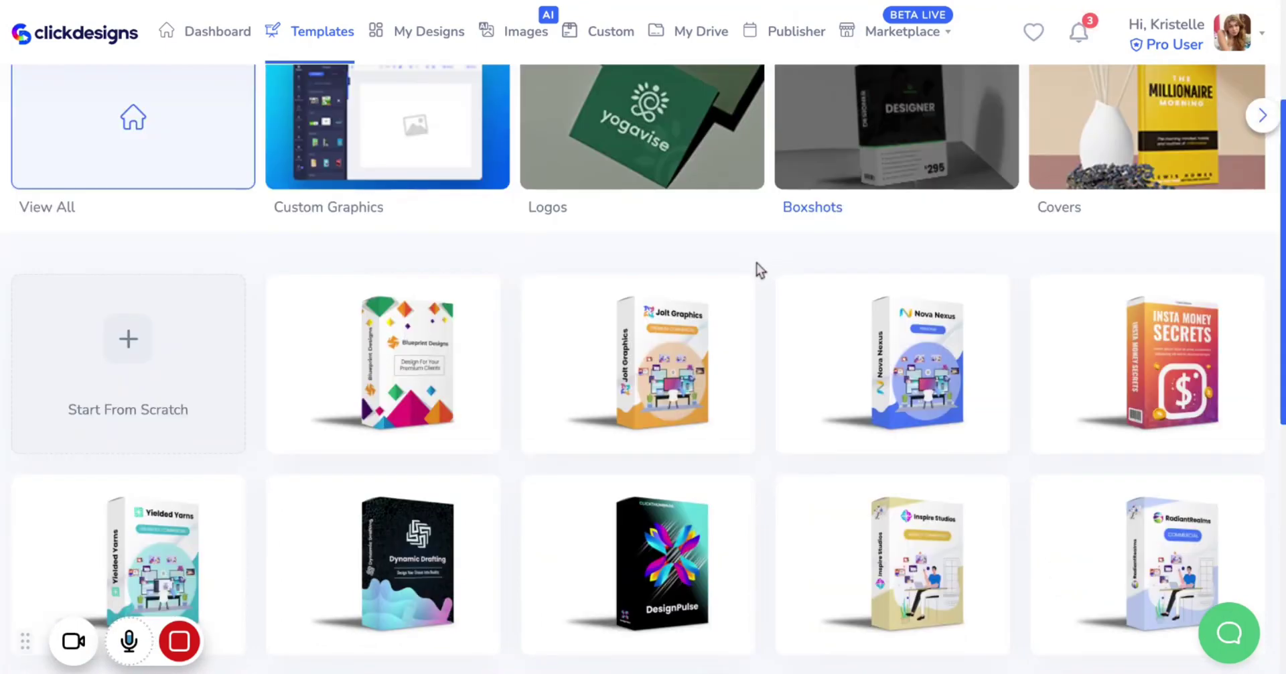
scroll(779, 383, down, 3)
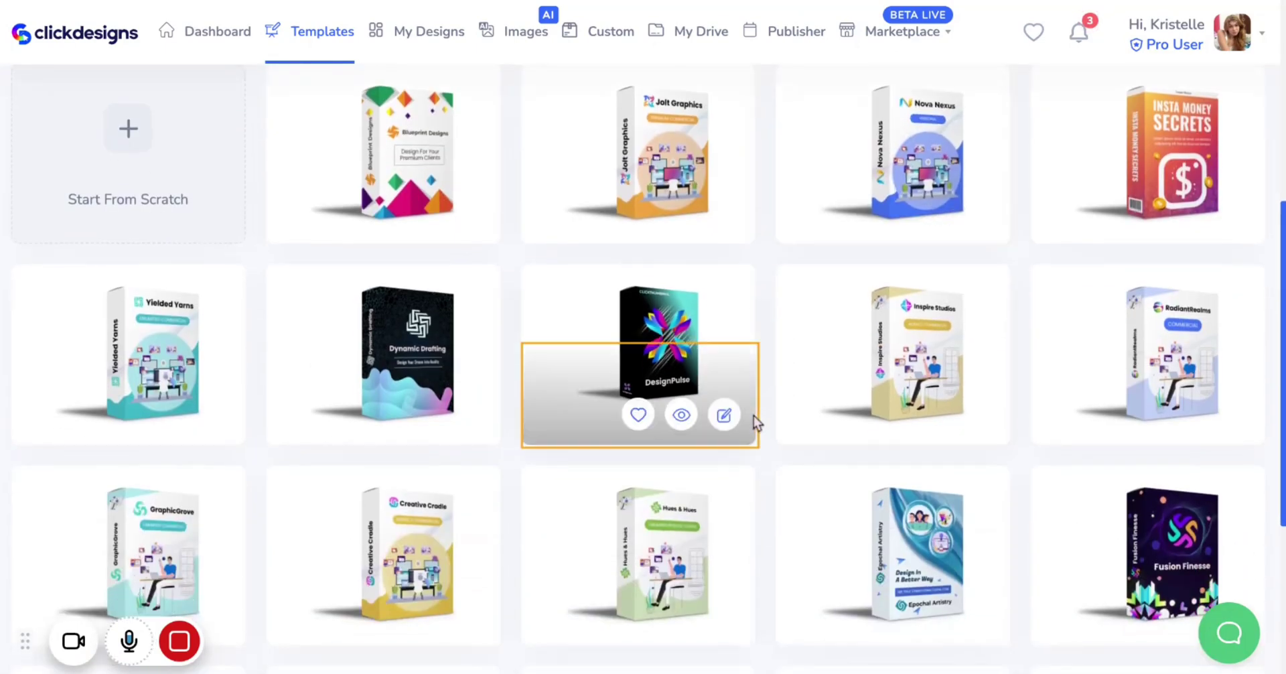
scroll(753, 416, down, 4)
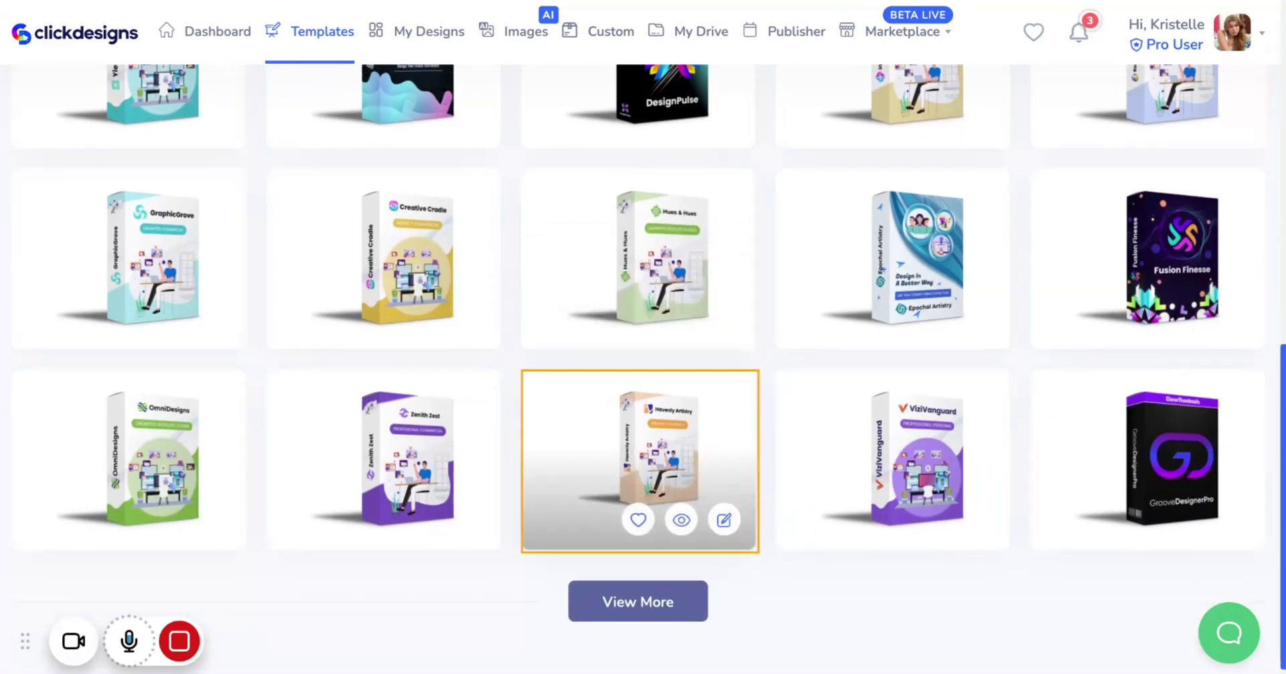
Step: Load more boxshot templates with View More and browse through them
click(651, 609)
scroll(816, 456, down, 4)
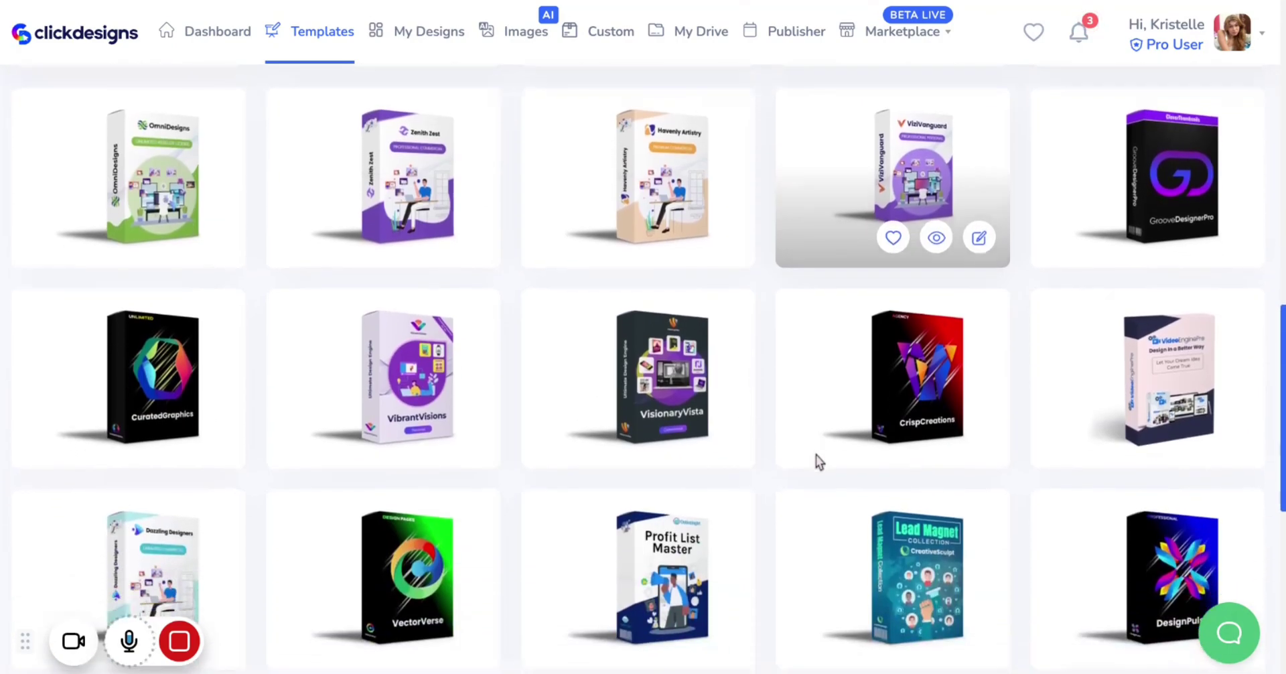
scroll(816, 459, down, 4)
scroll(717, 424, down, 3)
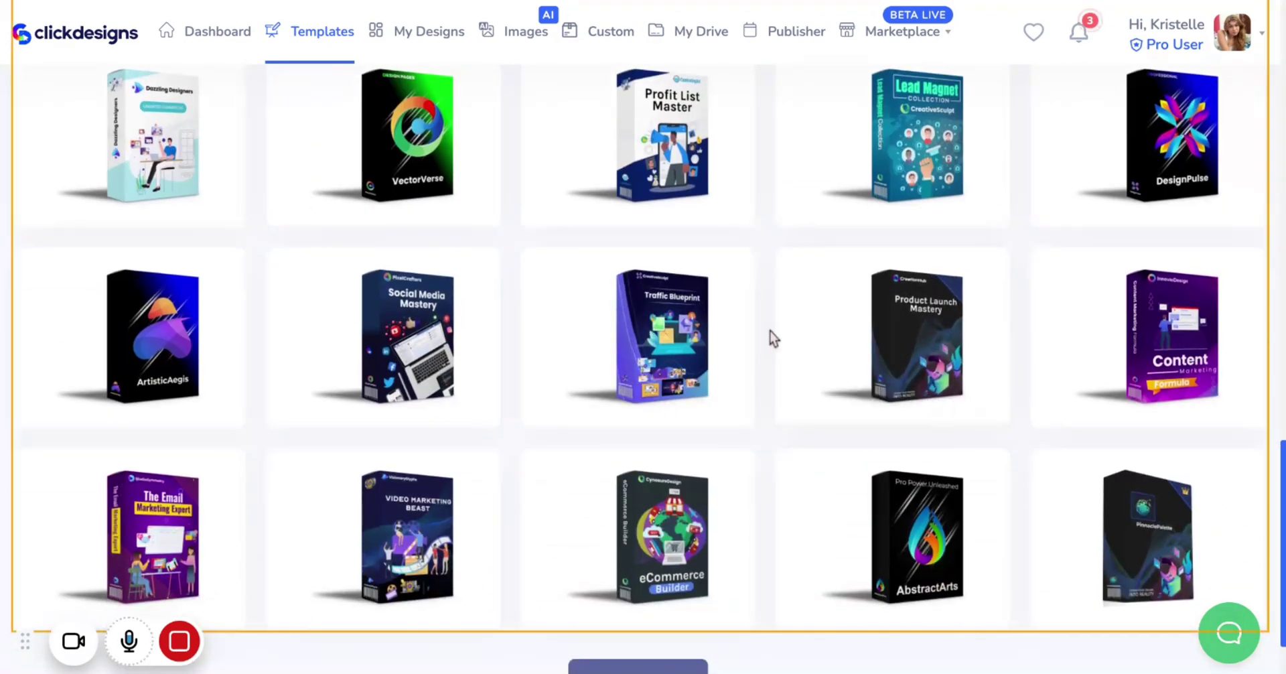
scroll(770, 331, up, 3)
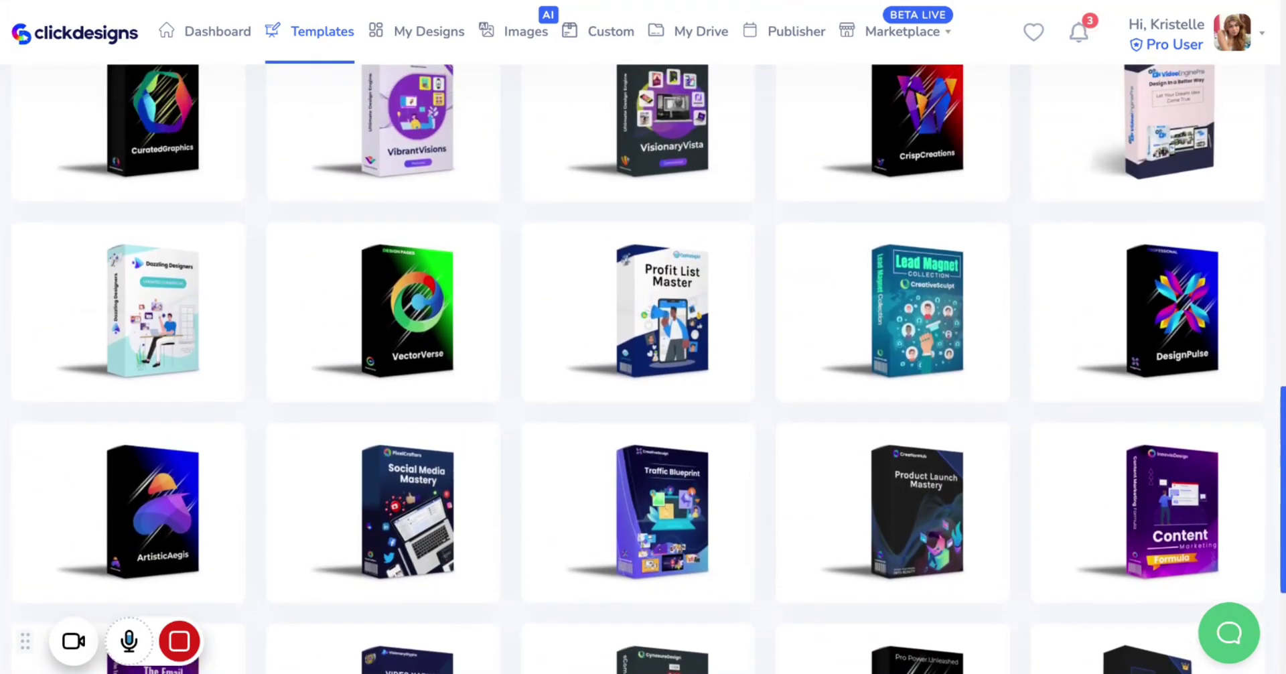
scroll(771, 331, up, 10)
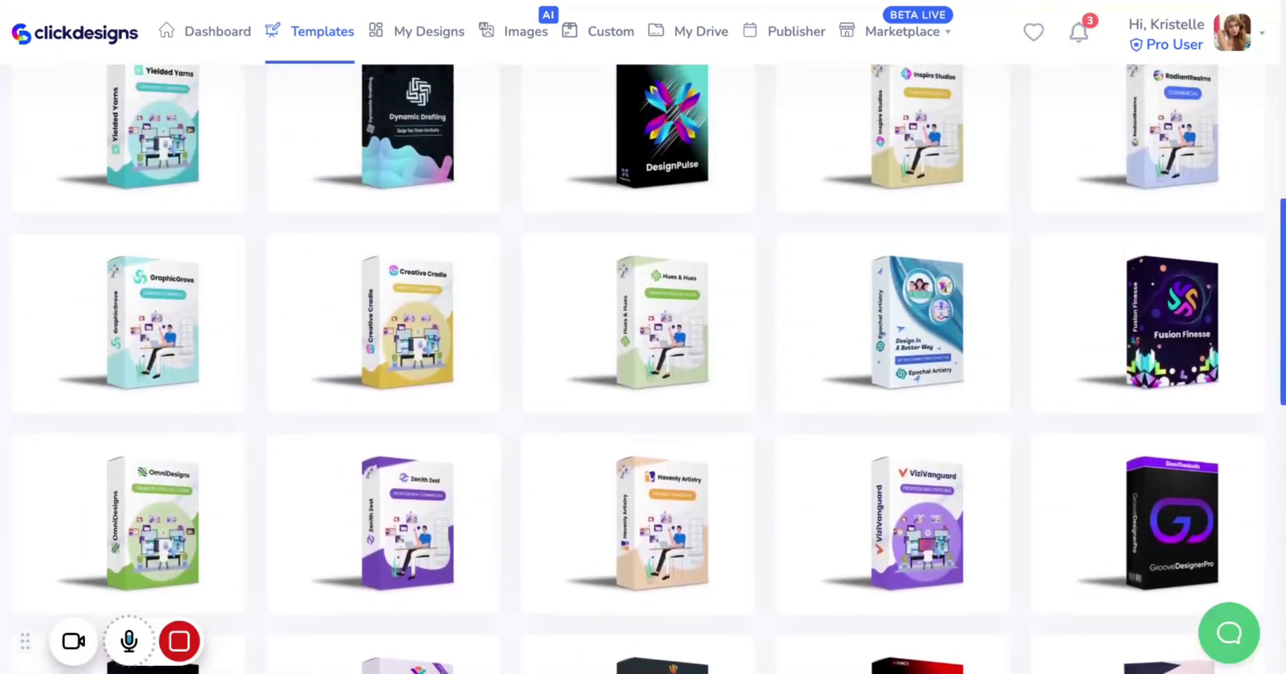
scroll(771, 332, up, 5)
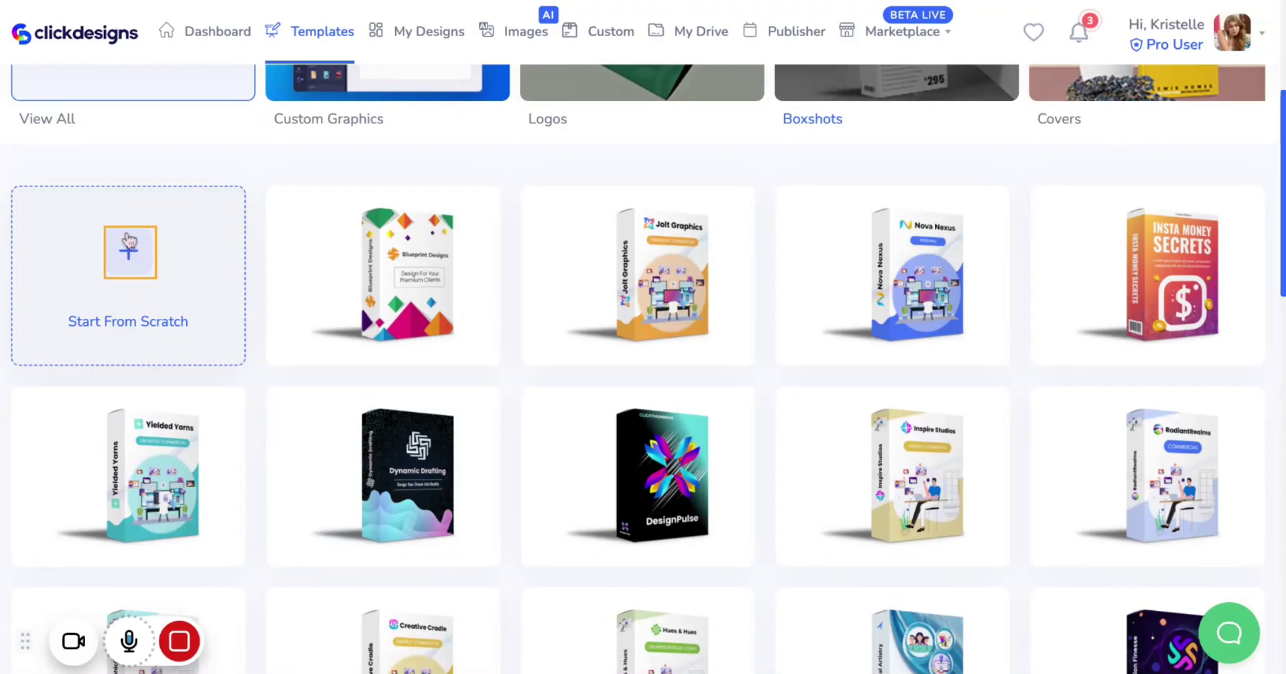
Step: Start a new design from scratch with Boxshots as the design type
click(129, 242)
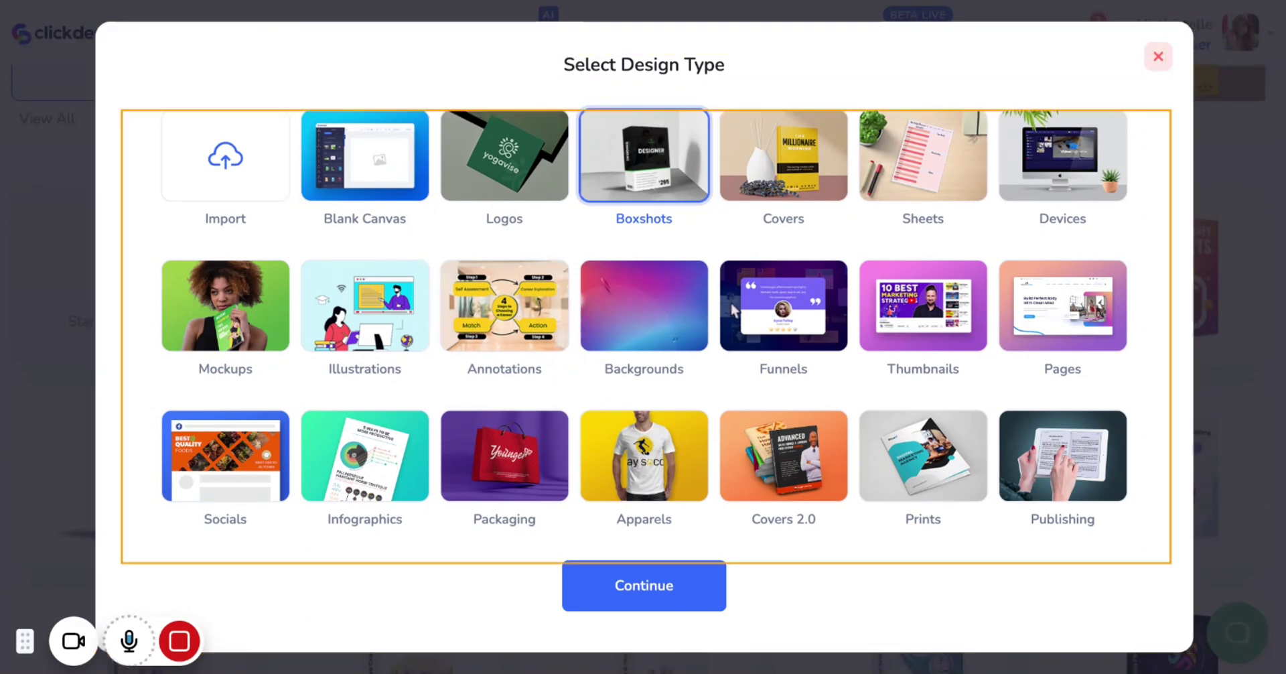
click(647, 591)
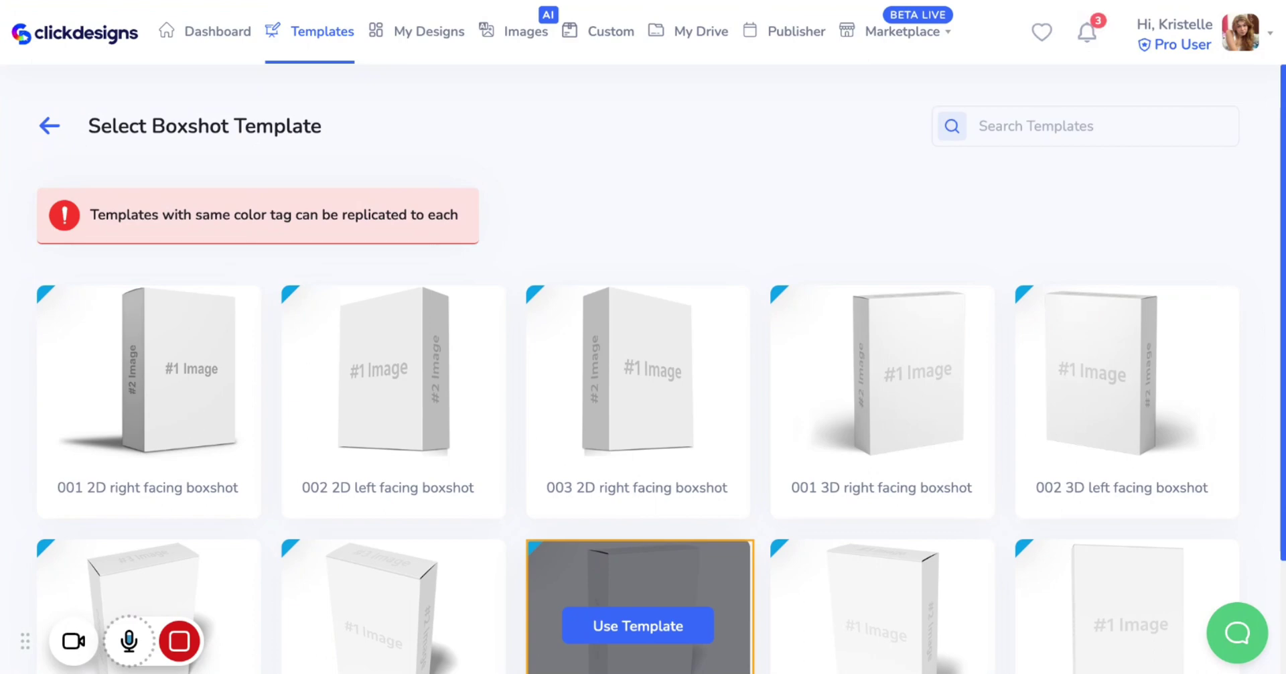
Step: Use the 003 2D right facing boxshot template for the new design
scroll(762, 243, down, 2)
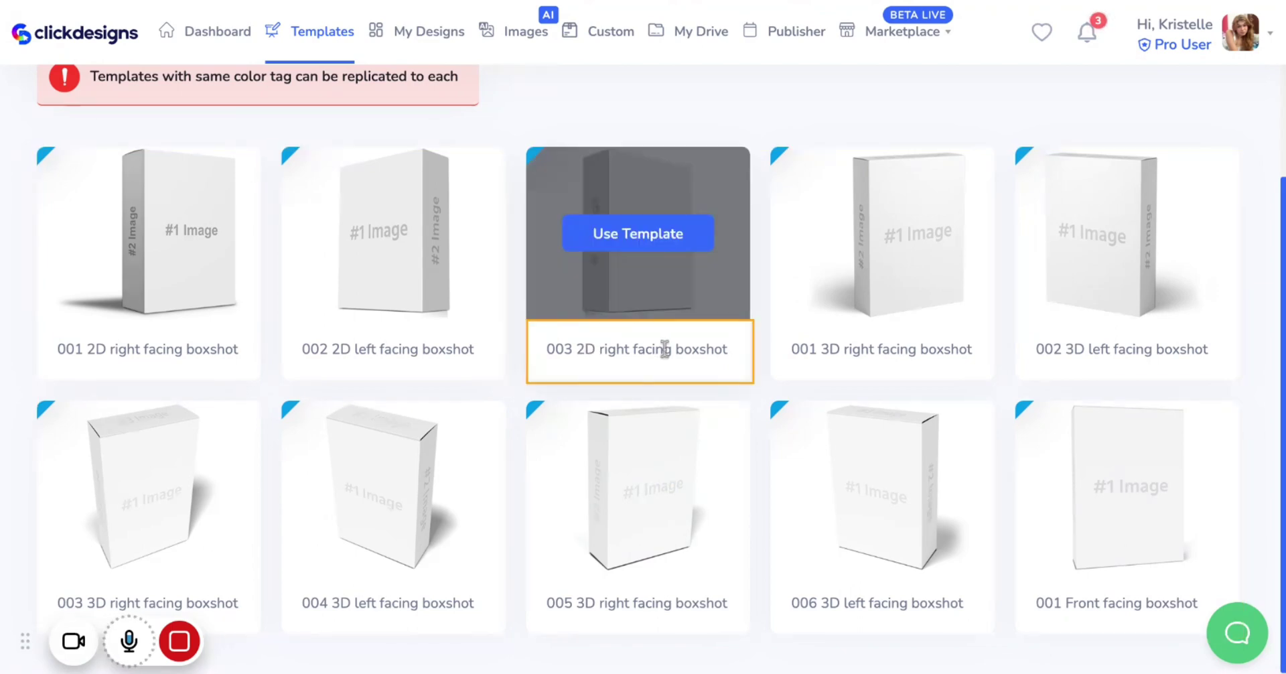
click(676, 239)
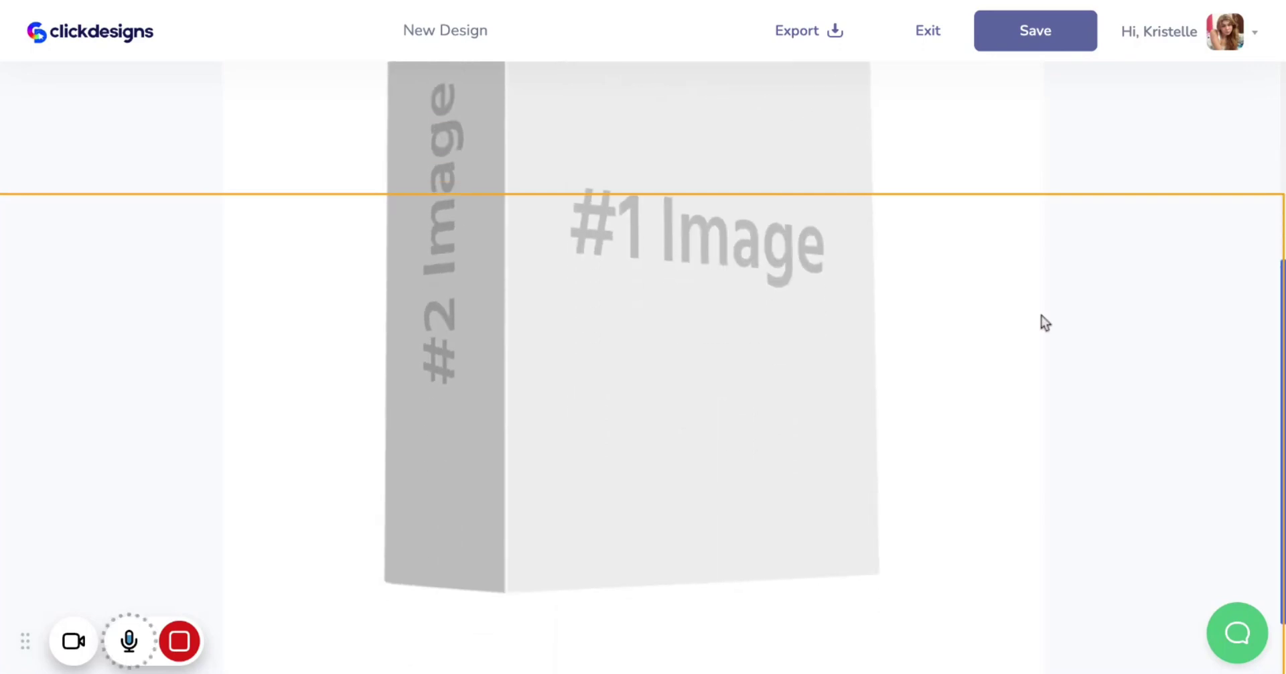
Step: Select the #1 Image front face and choose Create to design it from scratch
scroll(425, 241, down, 1)
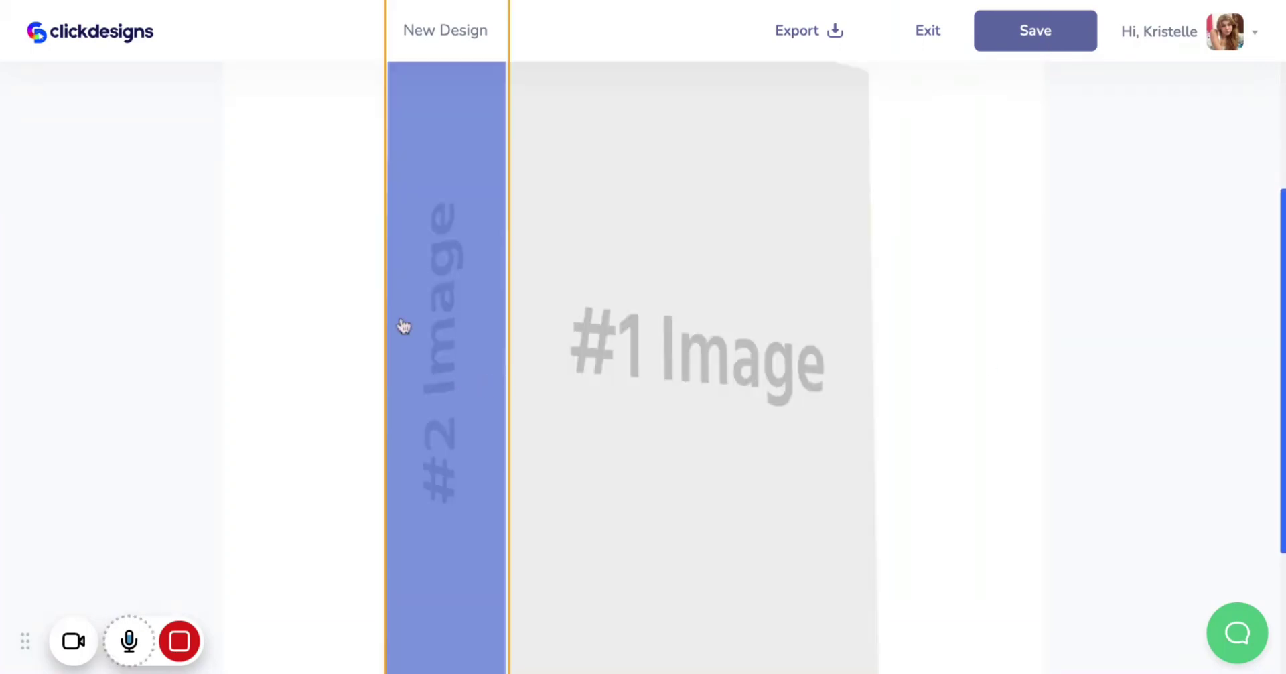
scroll(560, 264, down, 3)
scroll(558, 263, up, 2)
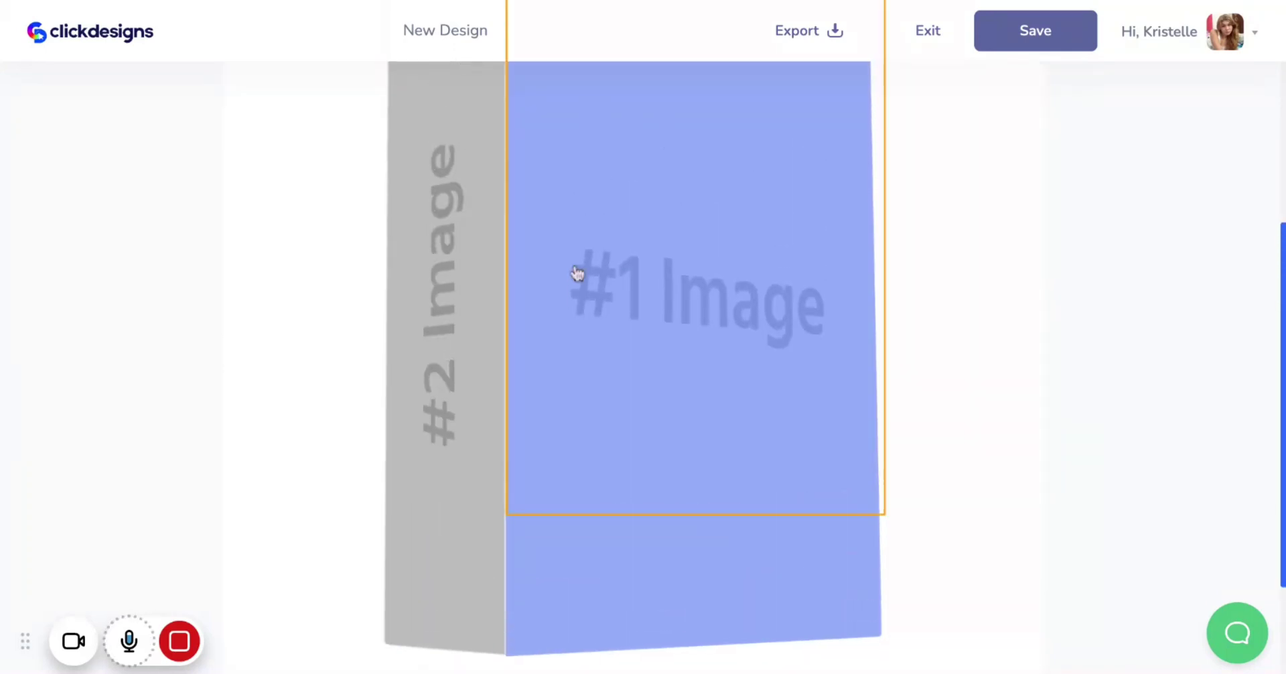
scroll(603, 295, up, 2)
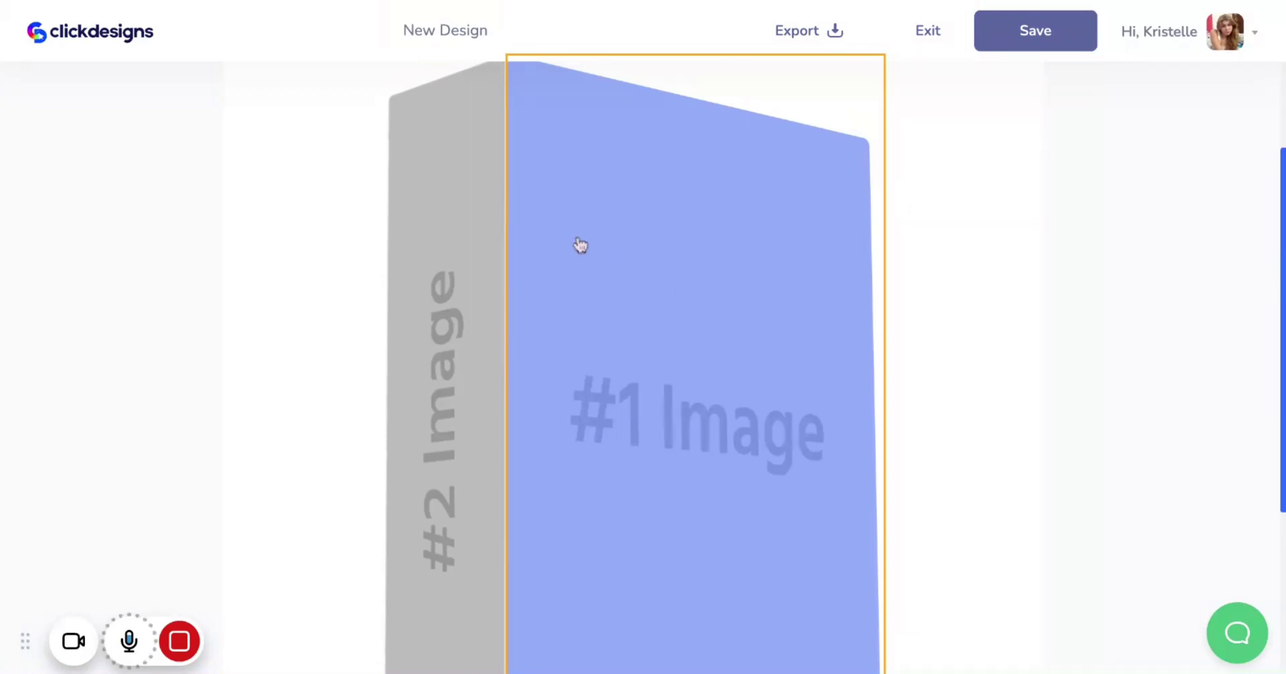
scroll(580, 246, up, 1)
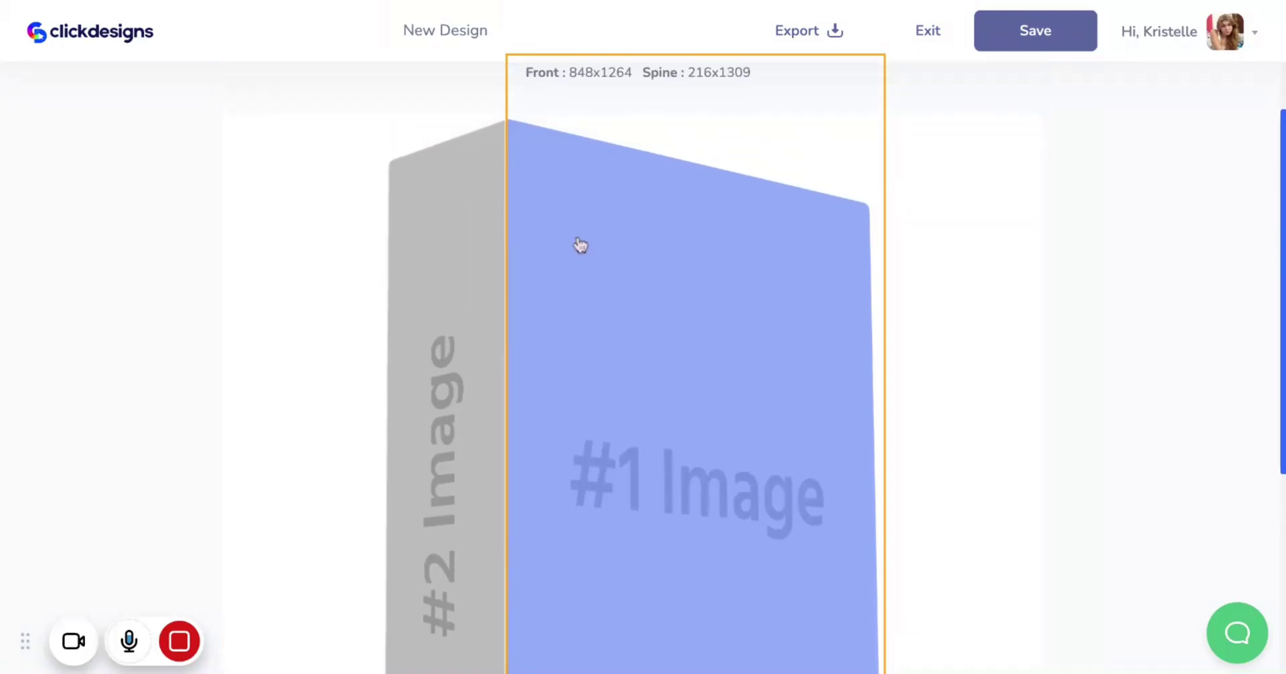
click(573, 355)
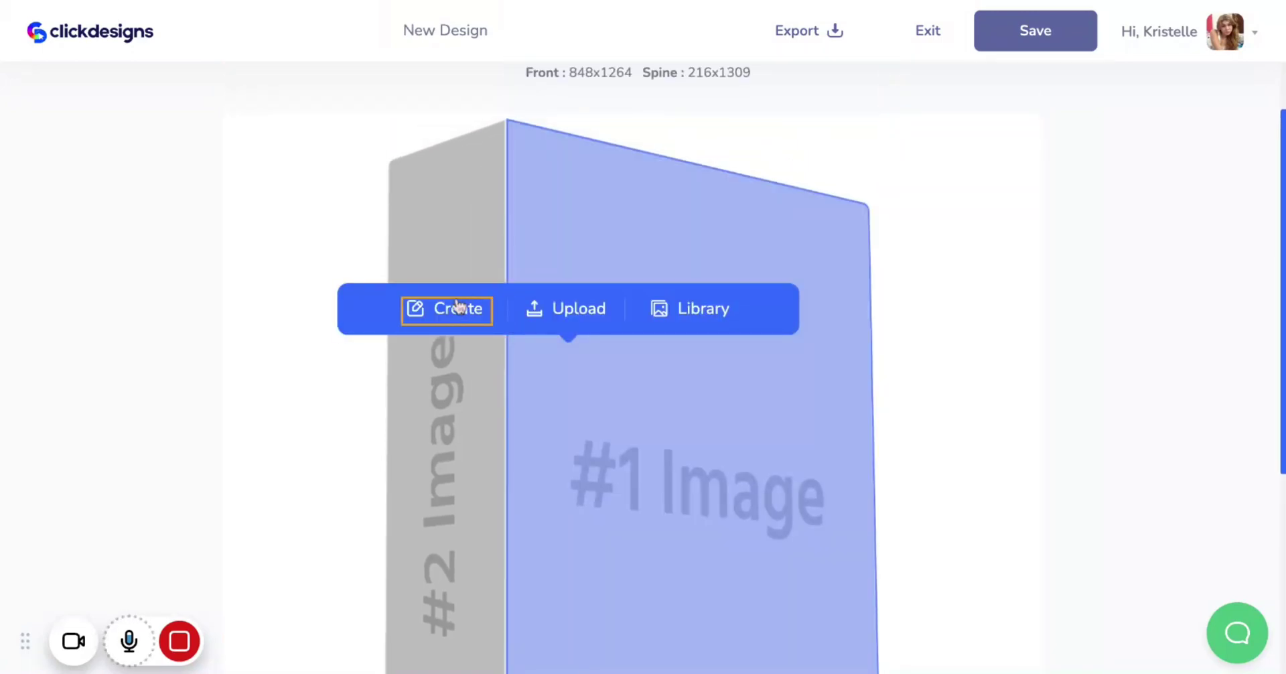
click(414, 308)
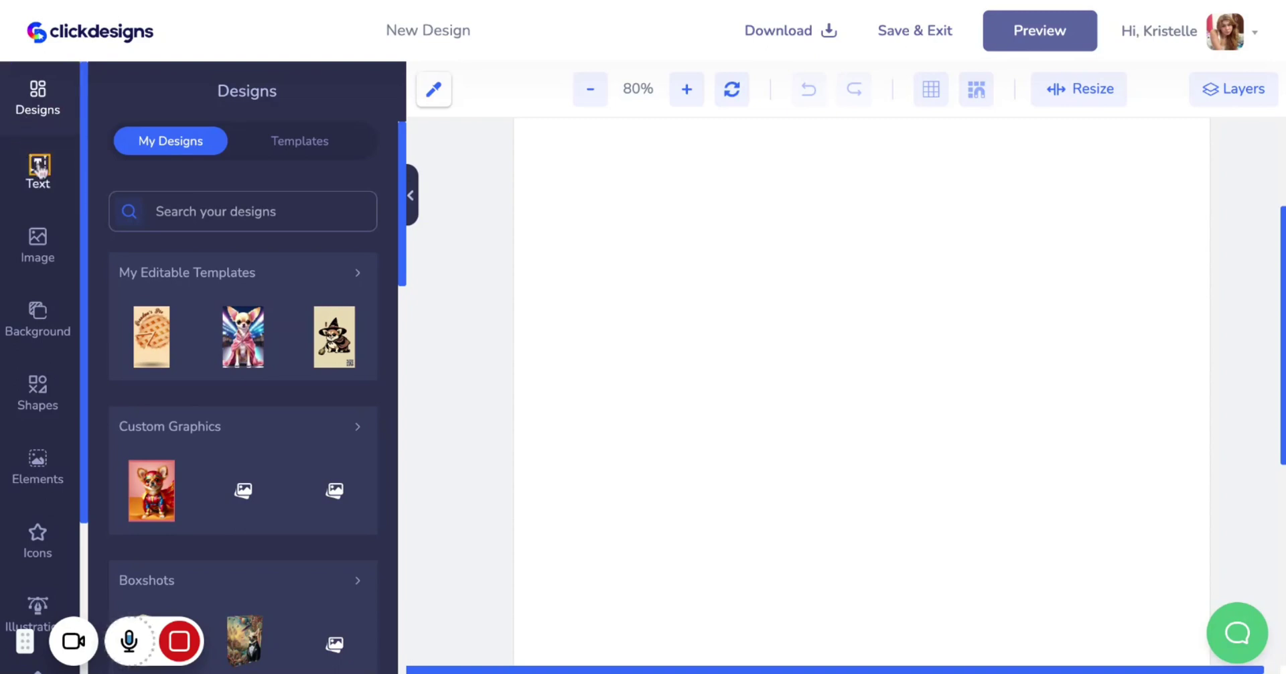
Step: Open Background Settings for the blank front-face canvas
scroll(40, 244, down, 2)
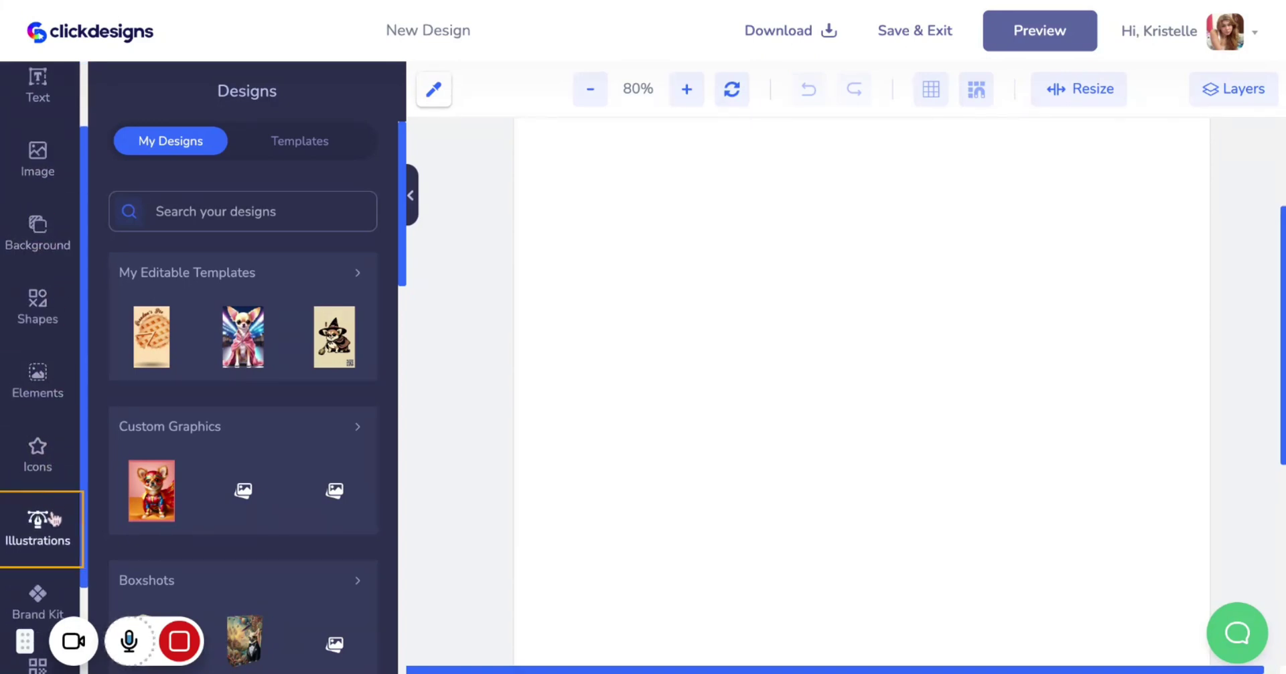
scroll(54, 517, up, 1)
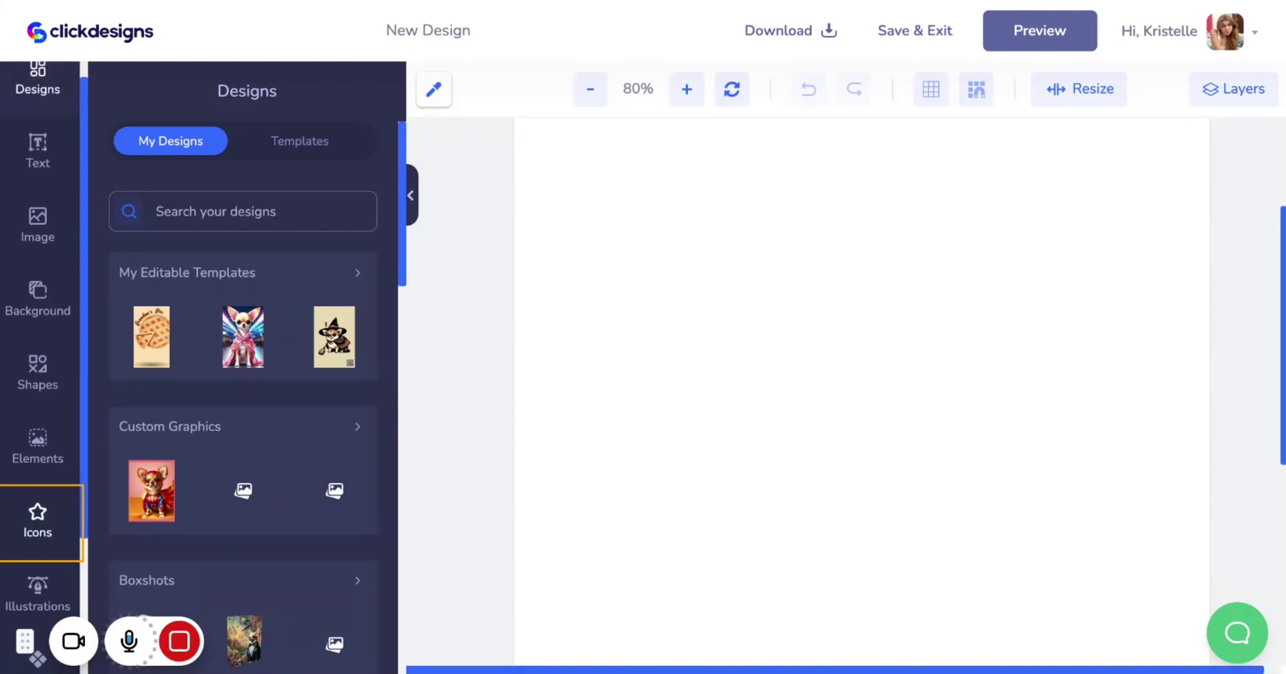
click(69, 310)
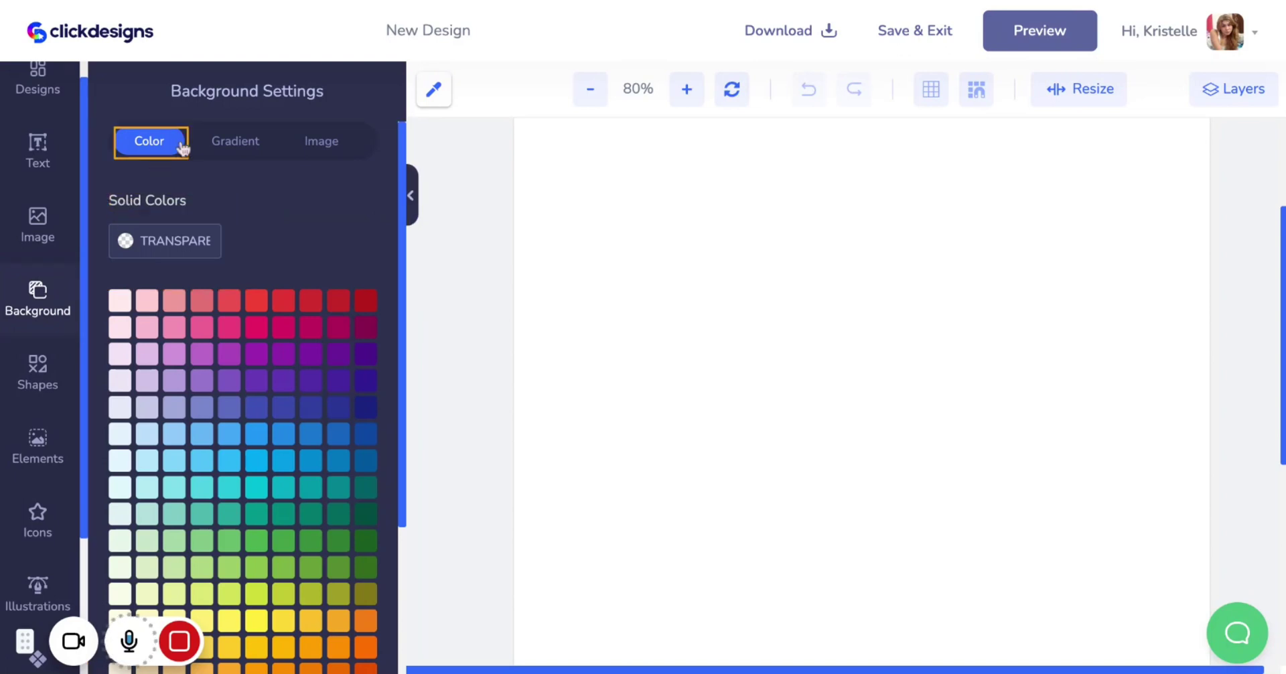
Step: Turn on a gradient background and set its type to Radial
click(247, 150)
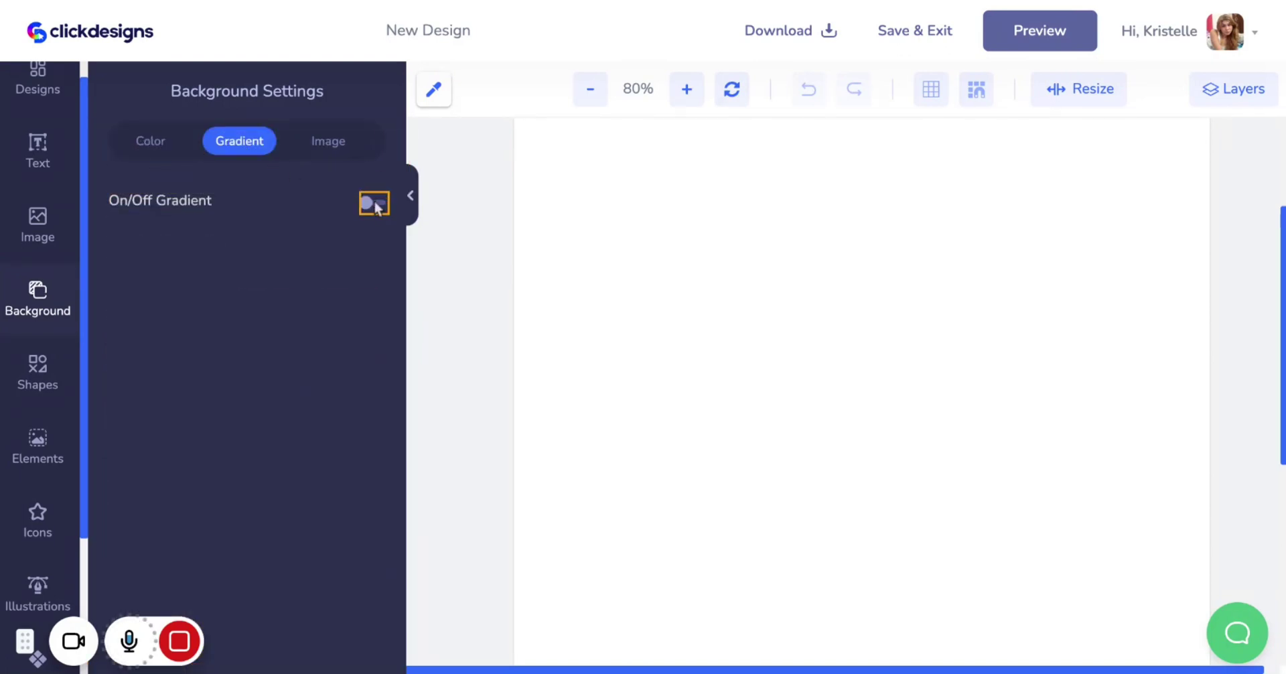
click(375, 205)
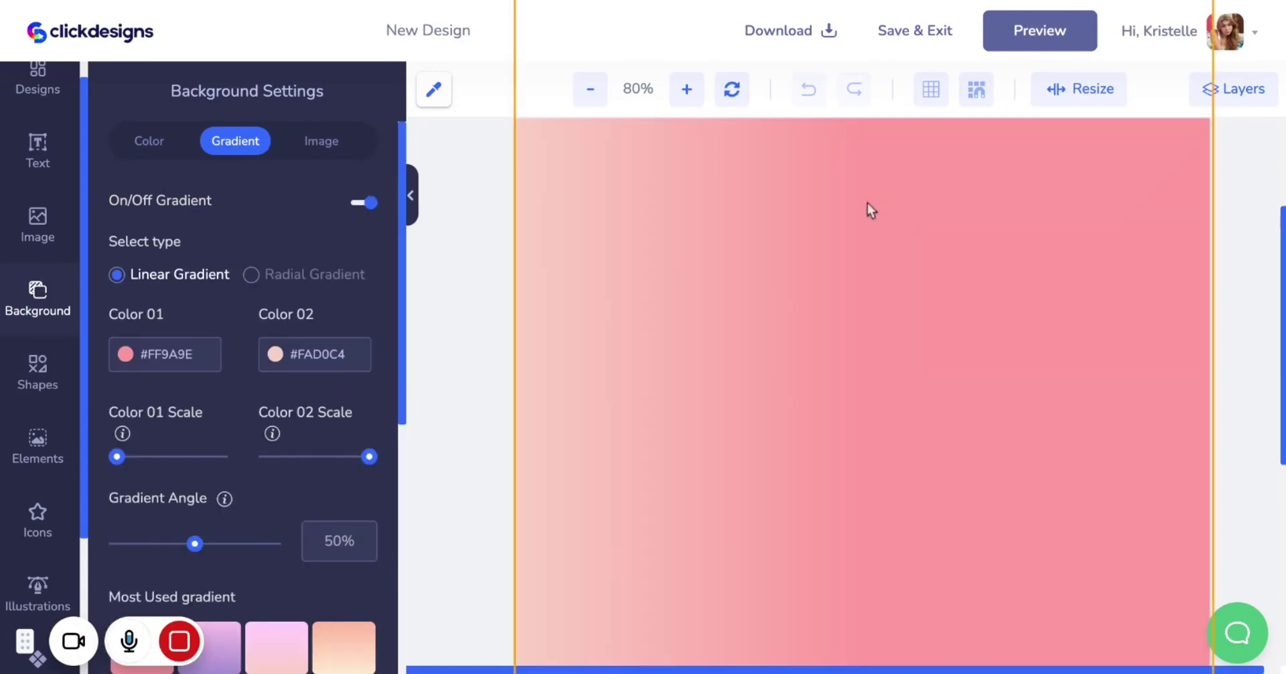
scroll(866, 204, up, 1)
scroll(610, 307, down, 5)
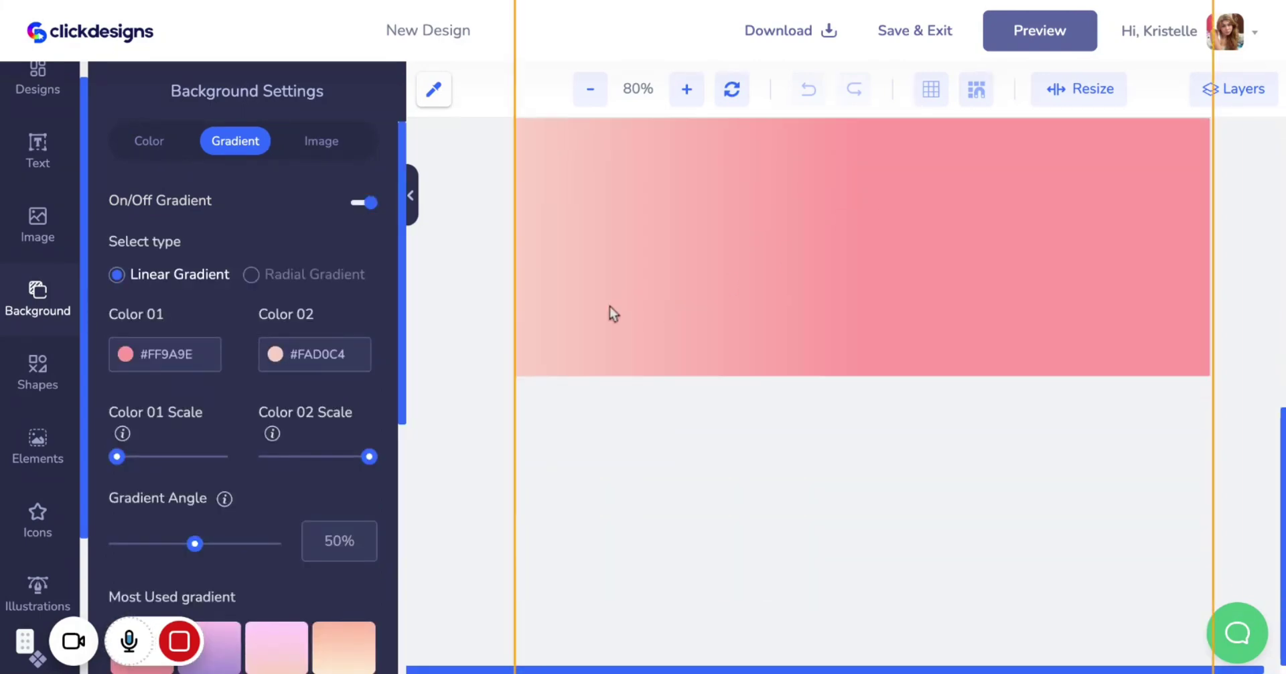
scroll(609, 307, up, 5)
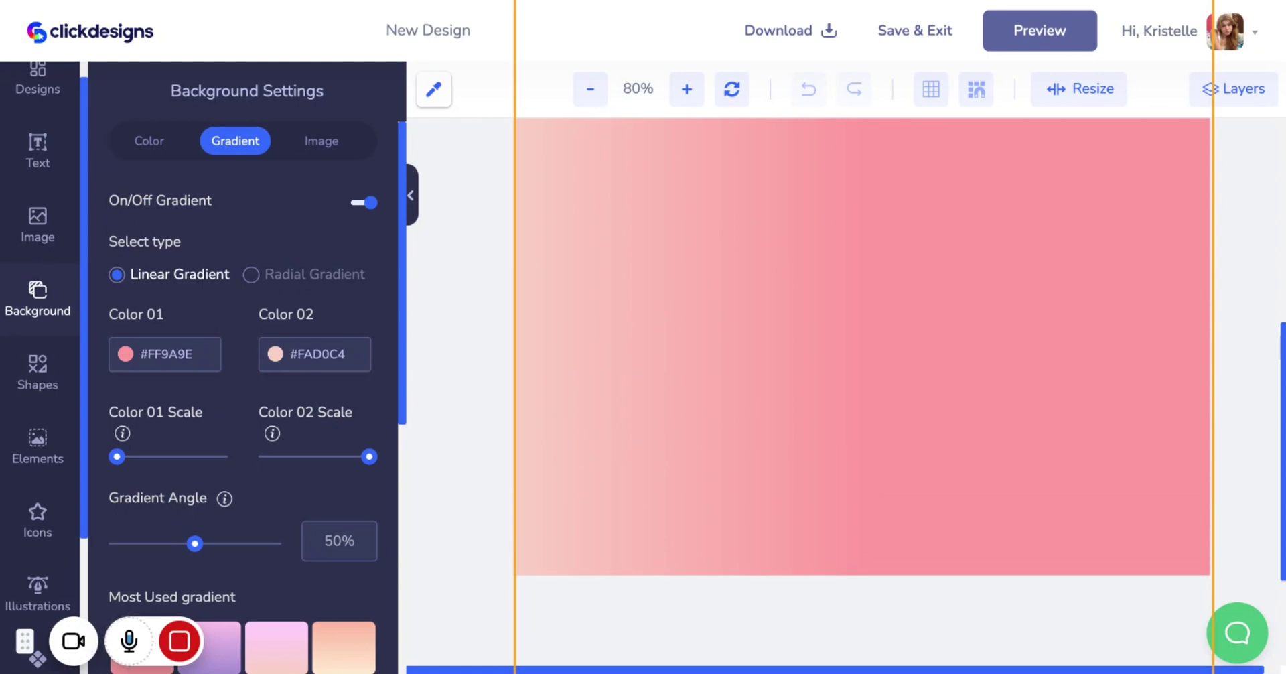
click(324, 273)
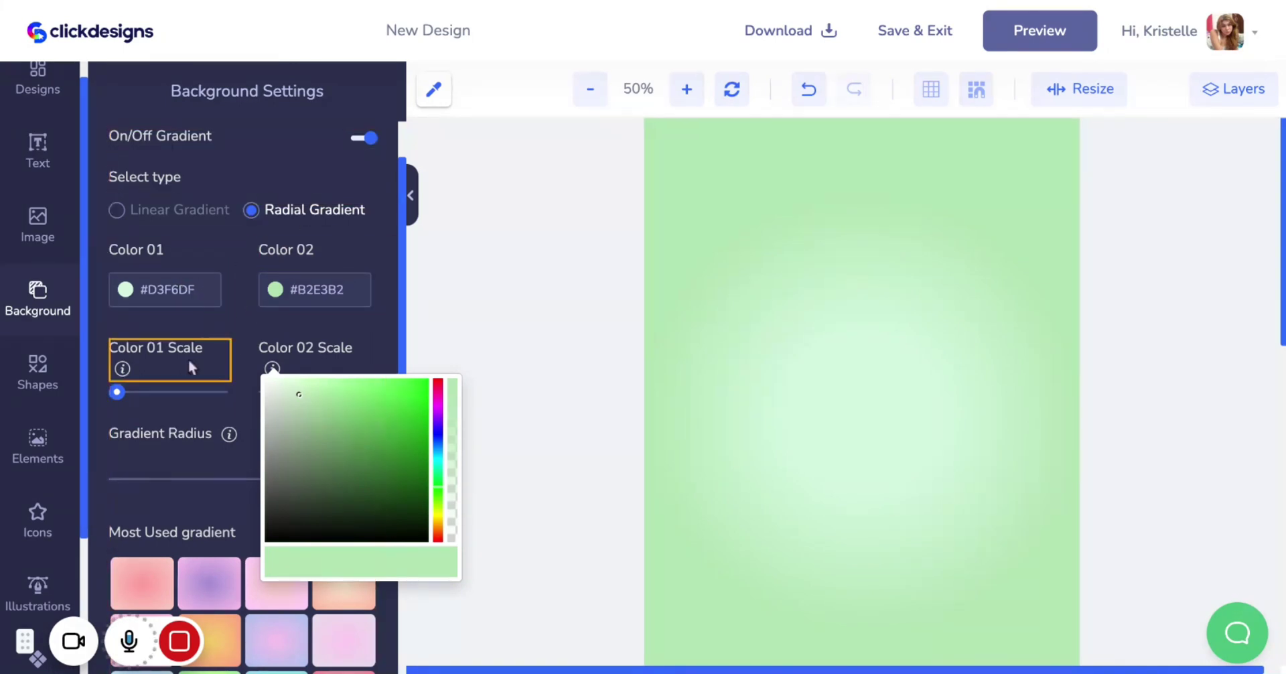
Step: Confirm the #D3F6DF and #B2E3B2 colours and raise the Color 01 Scale
click(92, 415)
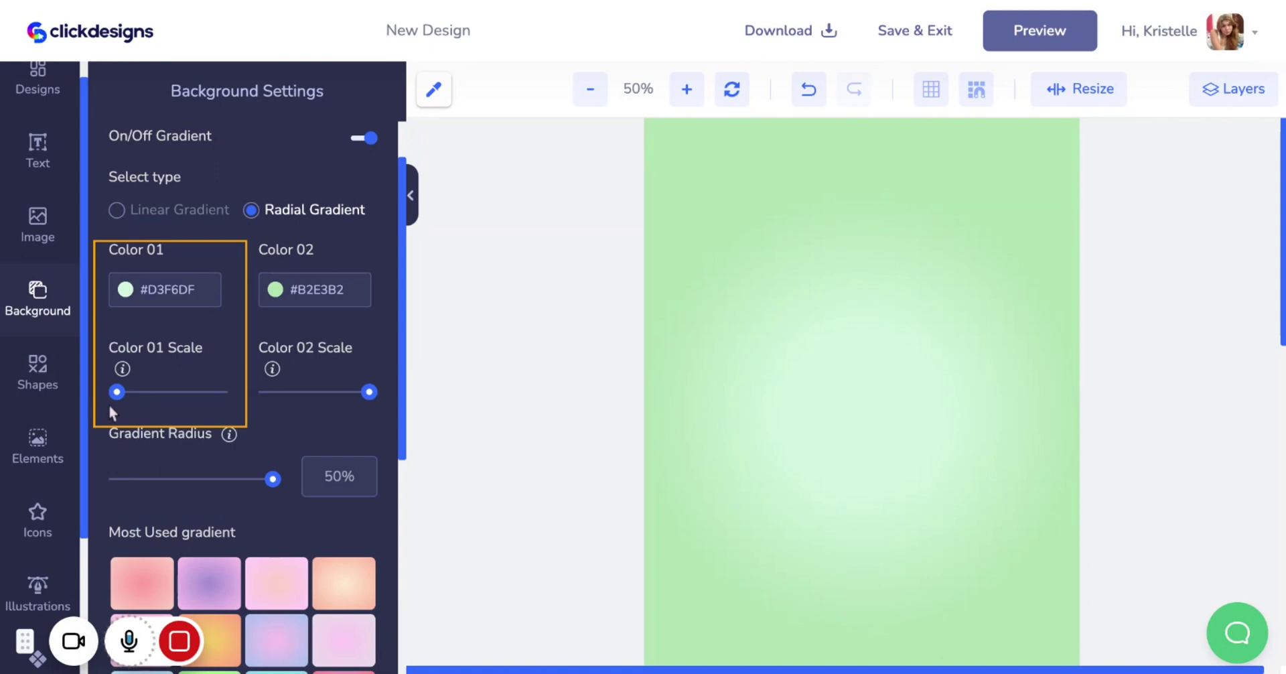
drag(118, 393, 169, 393)
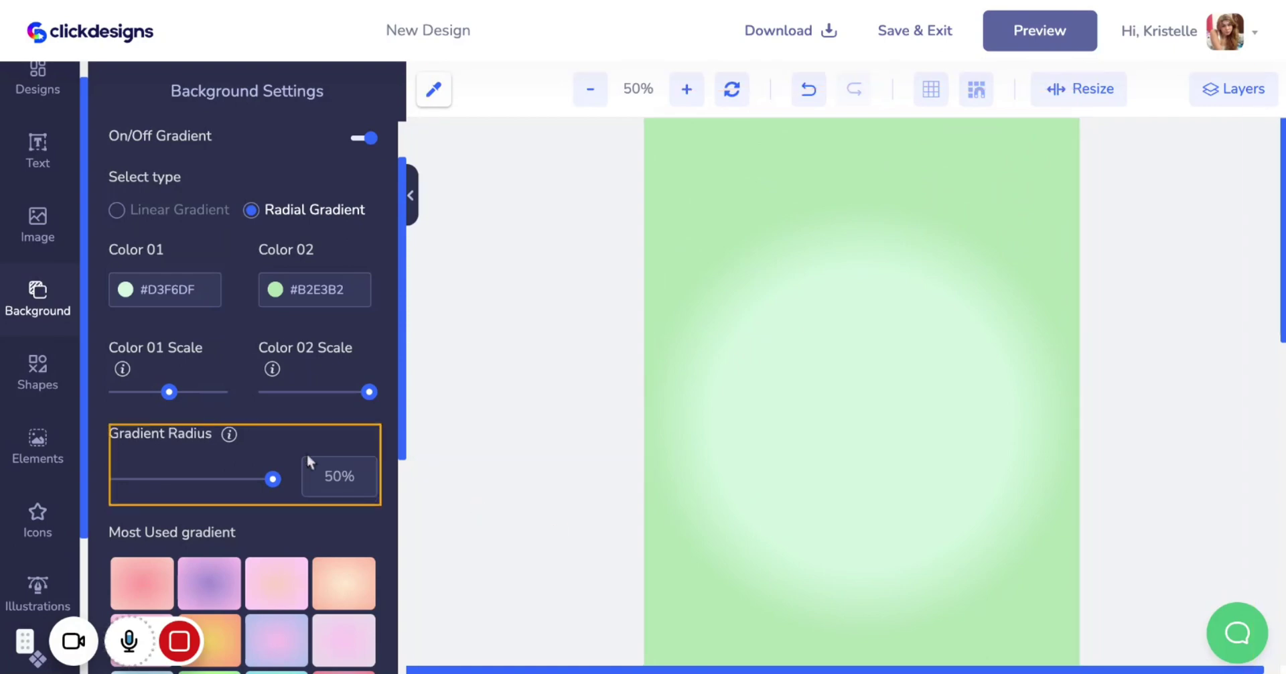
scroll(41, 441, down, 1)
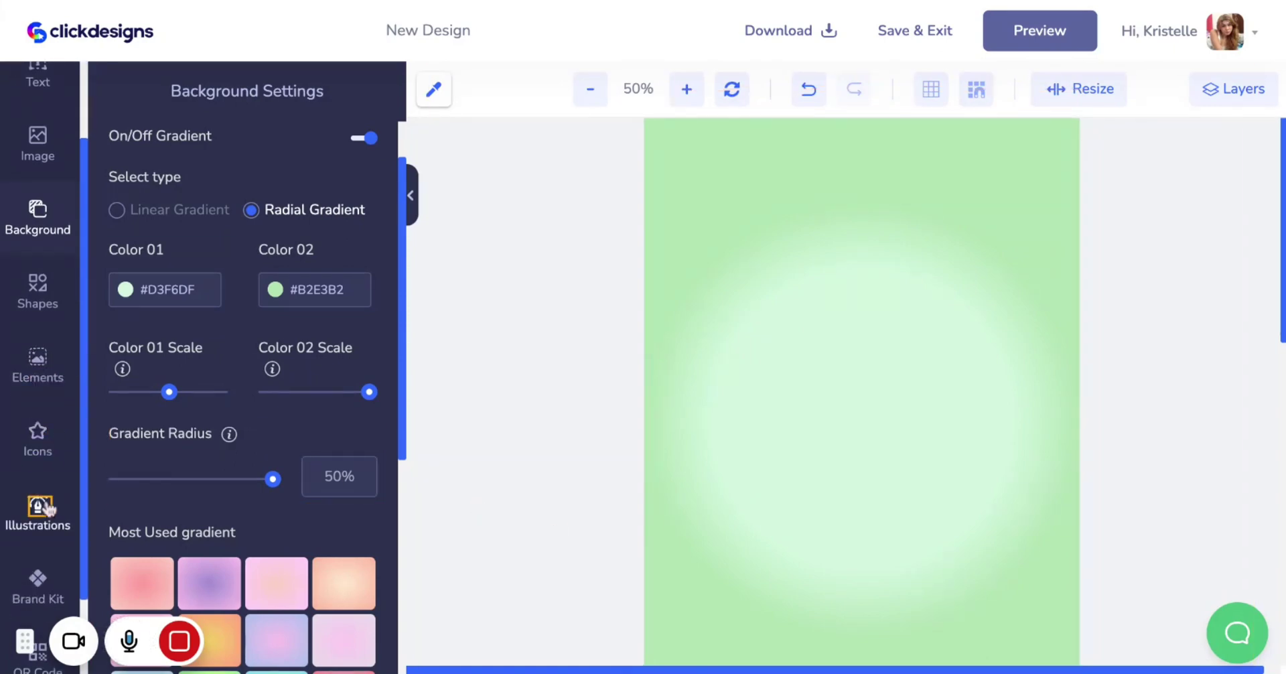
Step: Search the Illustrations library for 'laptop'
click(42, 511)
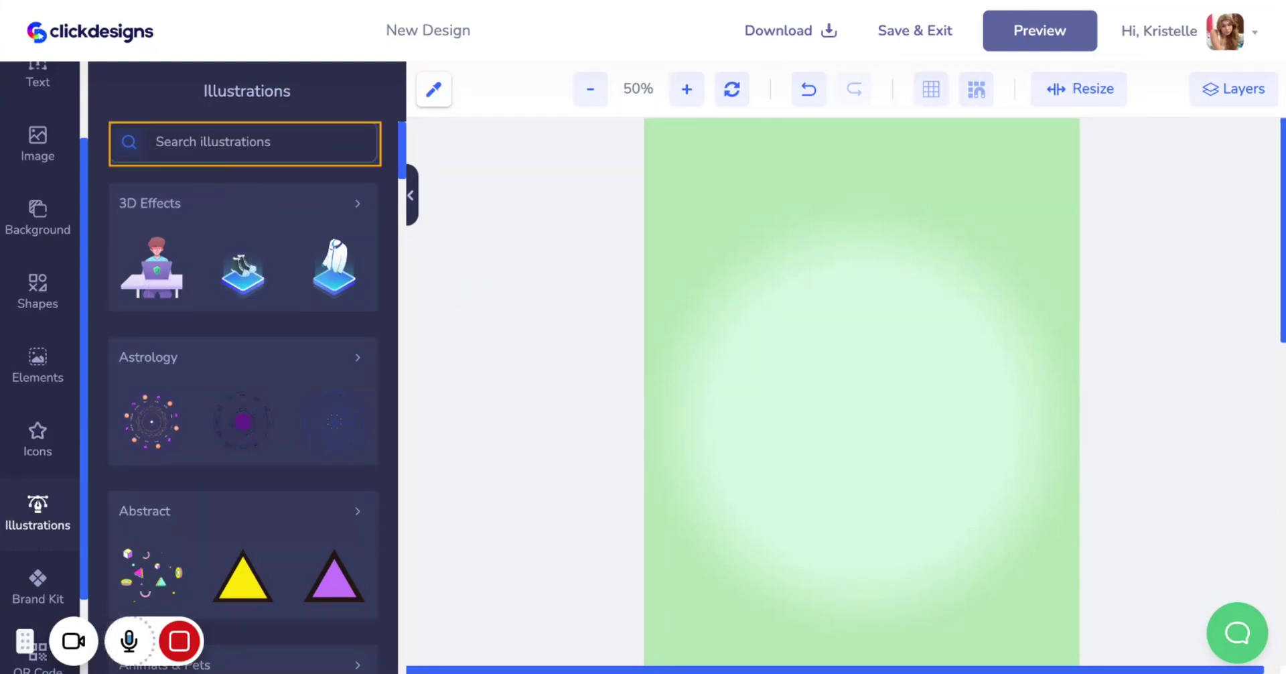
text(laptop)
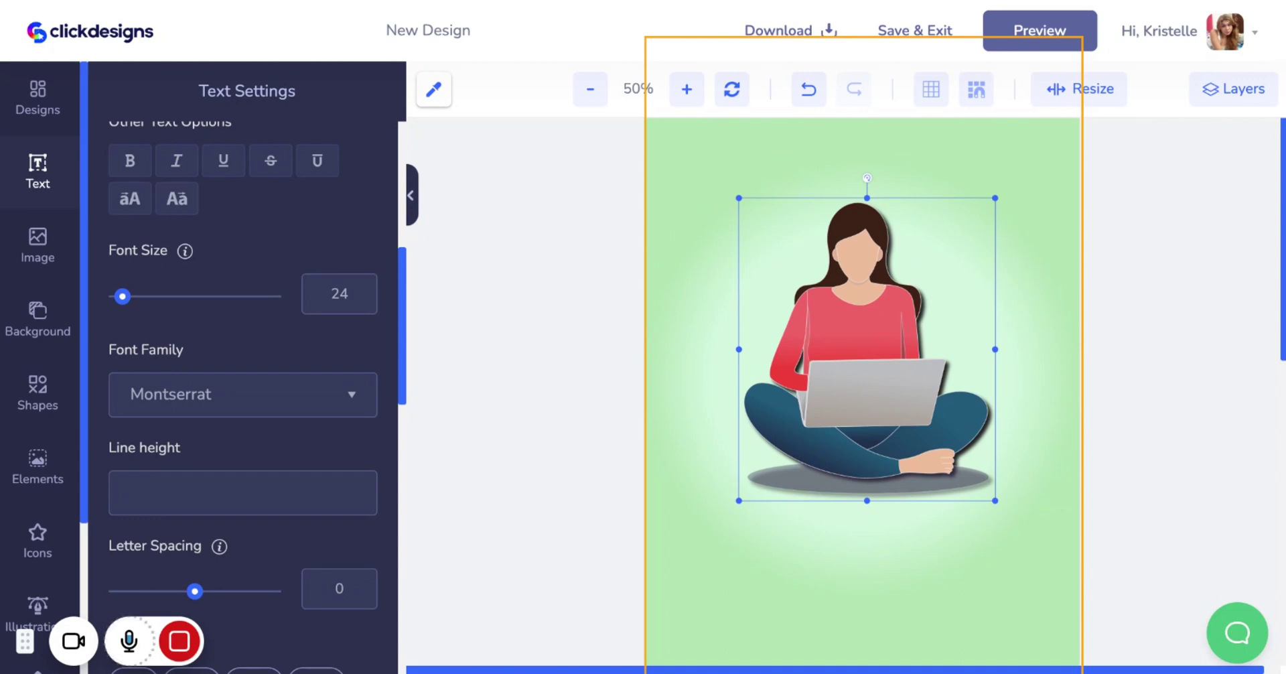
Step: Add a new text layer to the design
scroll(315, 164, up, 5)
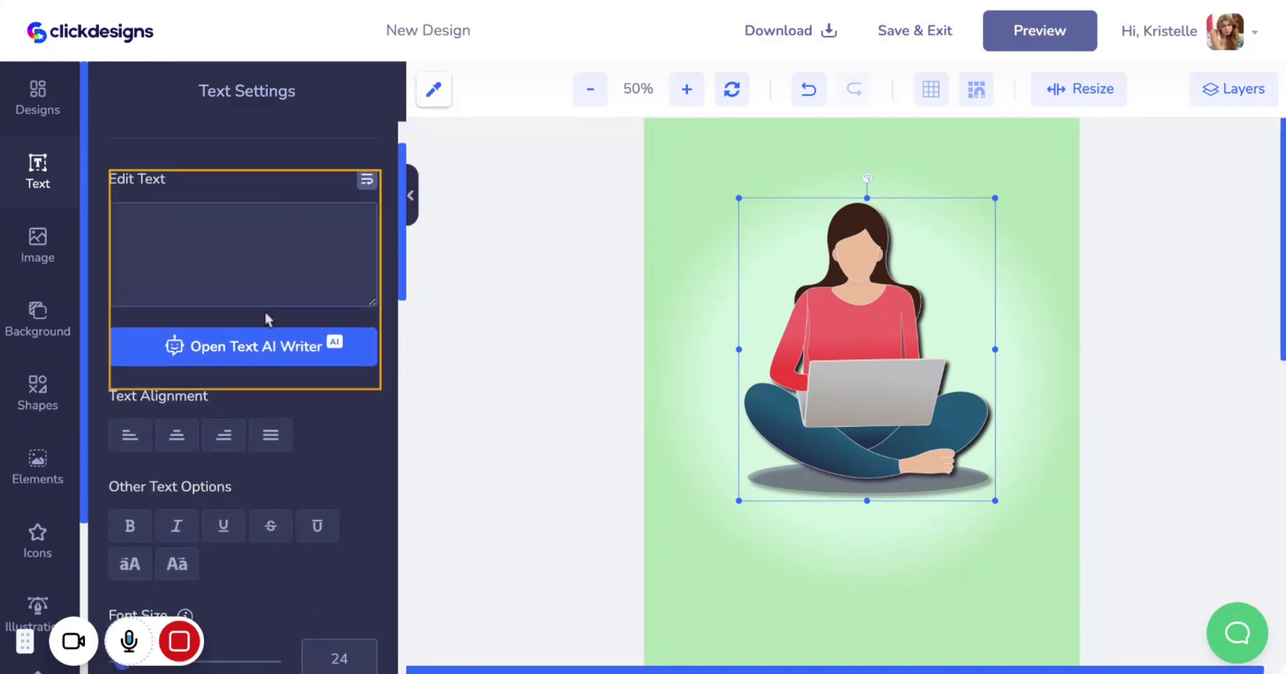
scroll(264, 311, up, 2)
click(285, 167)
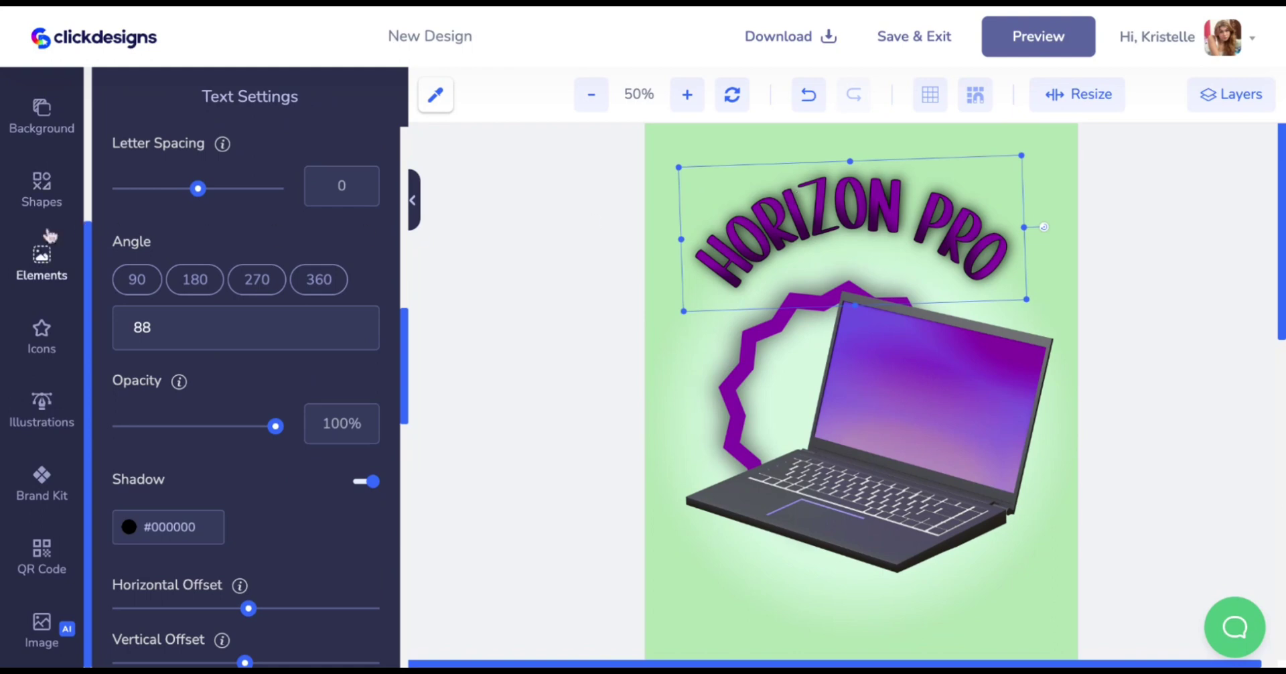
Step: Style HORIZON PRO: Indoor Design size 100, #3E0B49–#860EA2 gradient, curved text
scroll(51, 234, up, 3)
scroll(196, 238, up, 2)
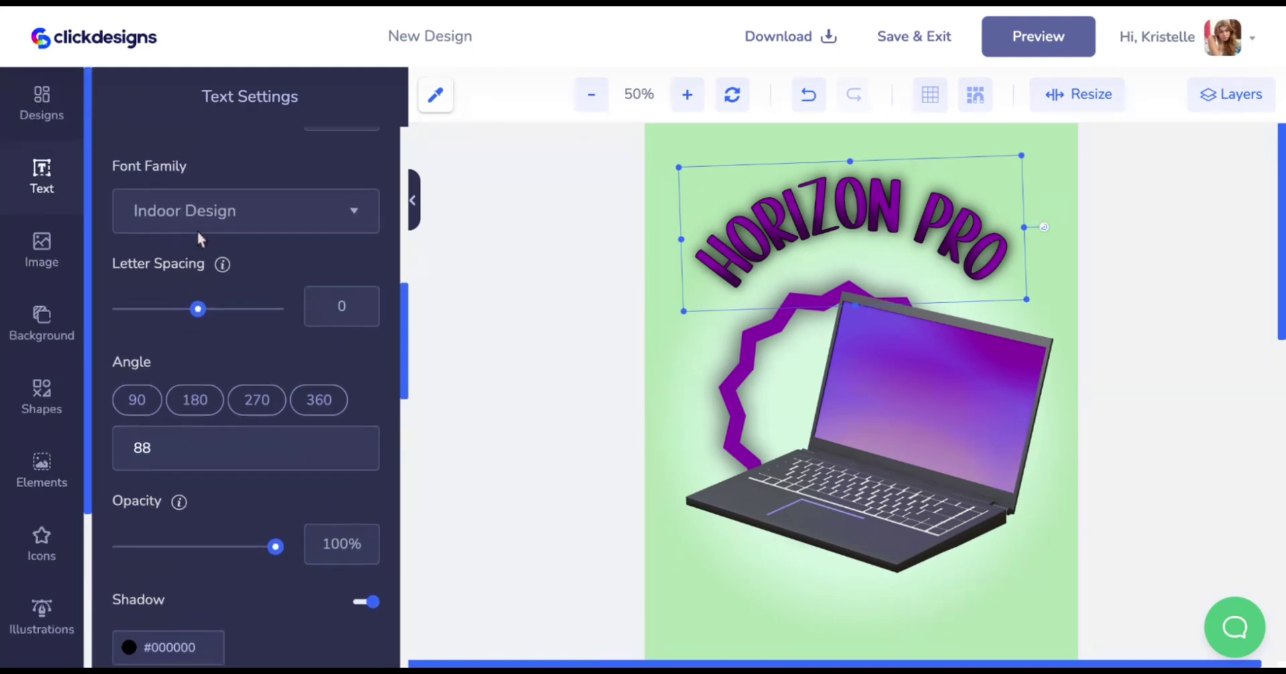
scroll(197, 233, up, 4)
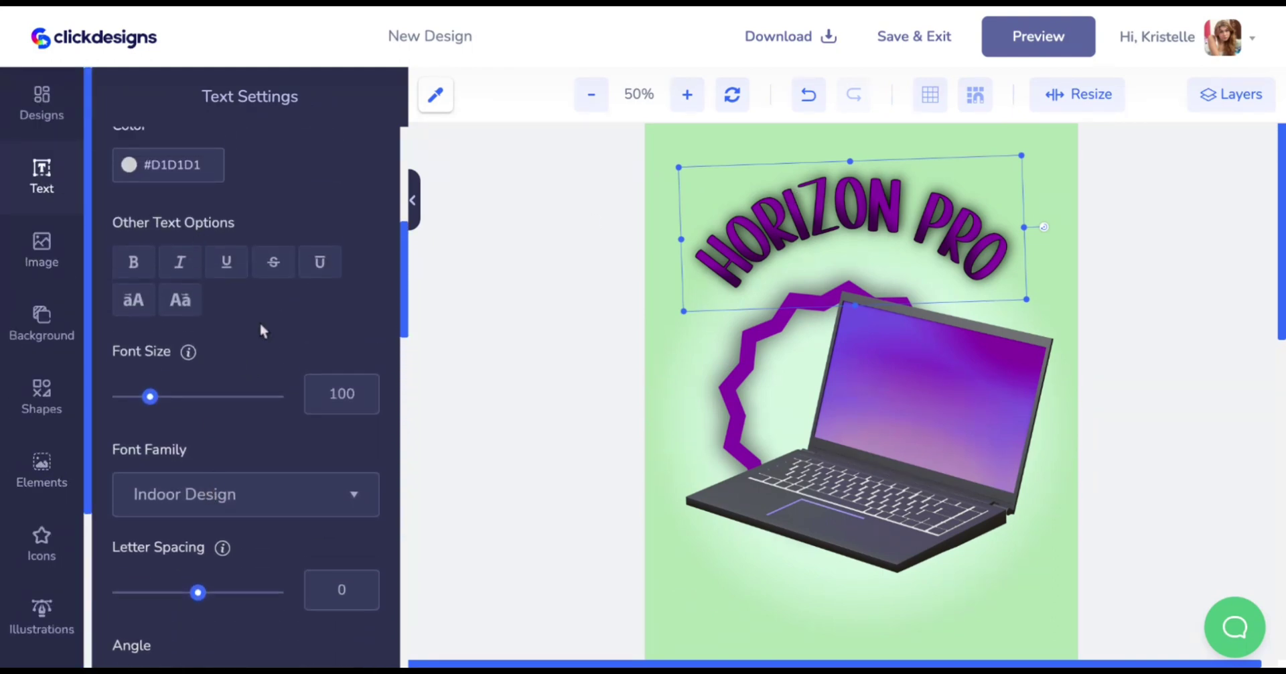
scroll(259, 319, up, 1)
scroll(194, 464, up, 2)
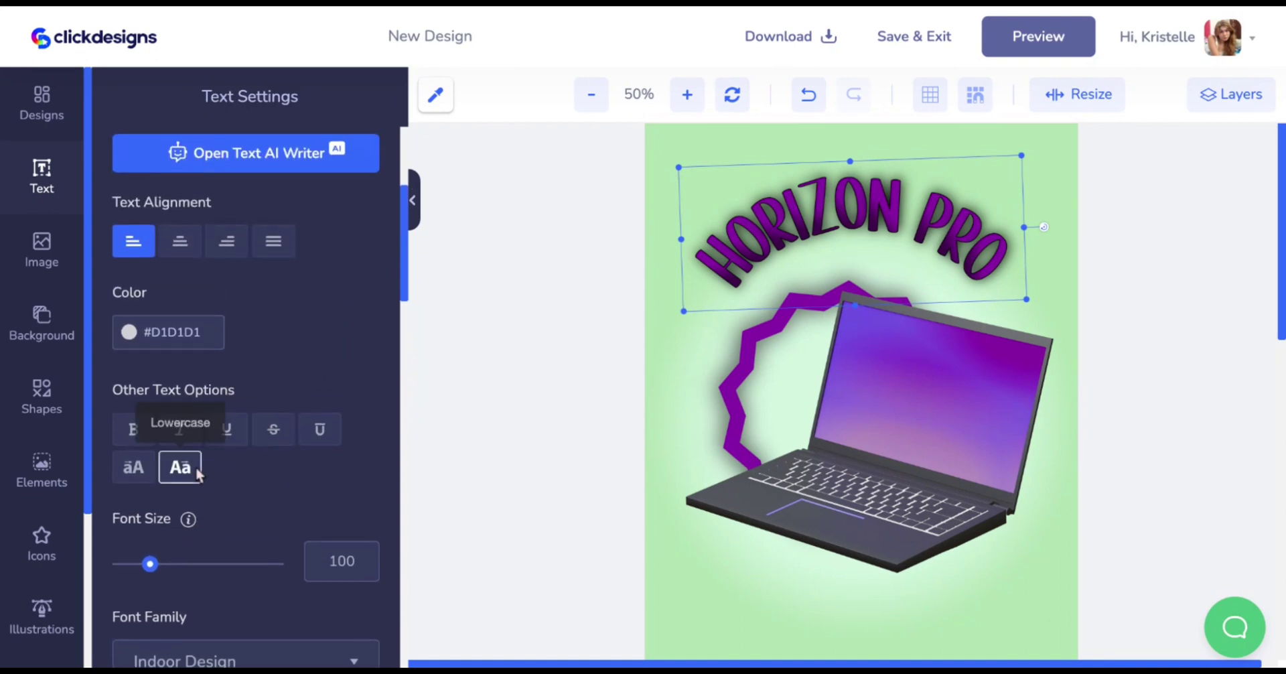
scroll(240, 416, down, 9)
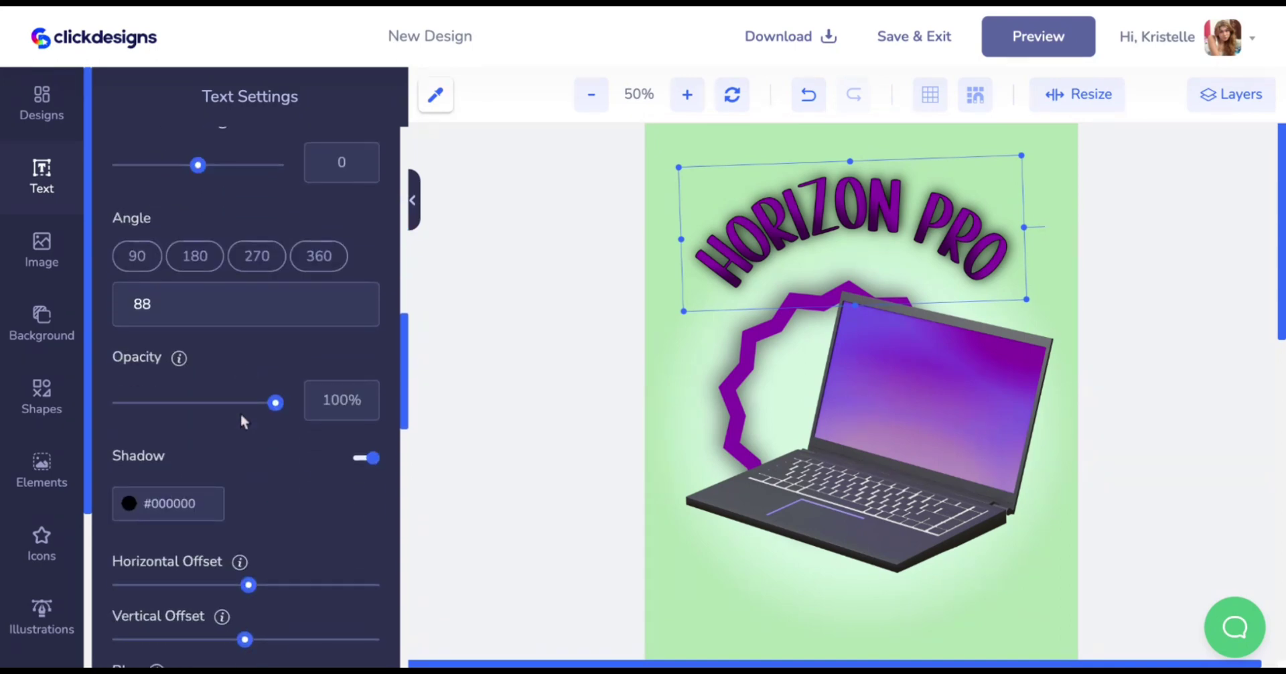
scroll(242, 420, down, 3)
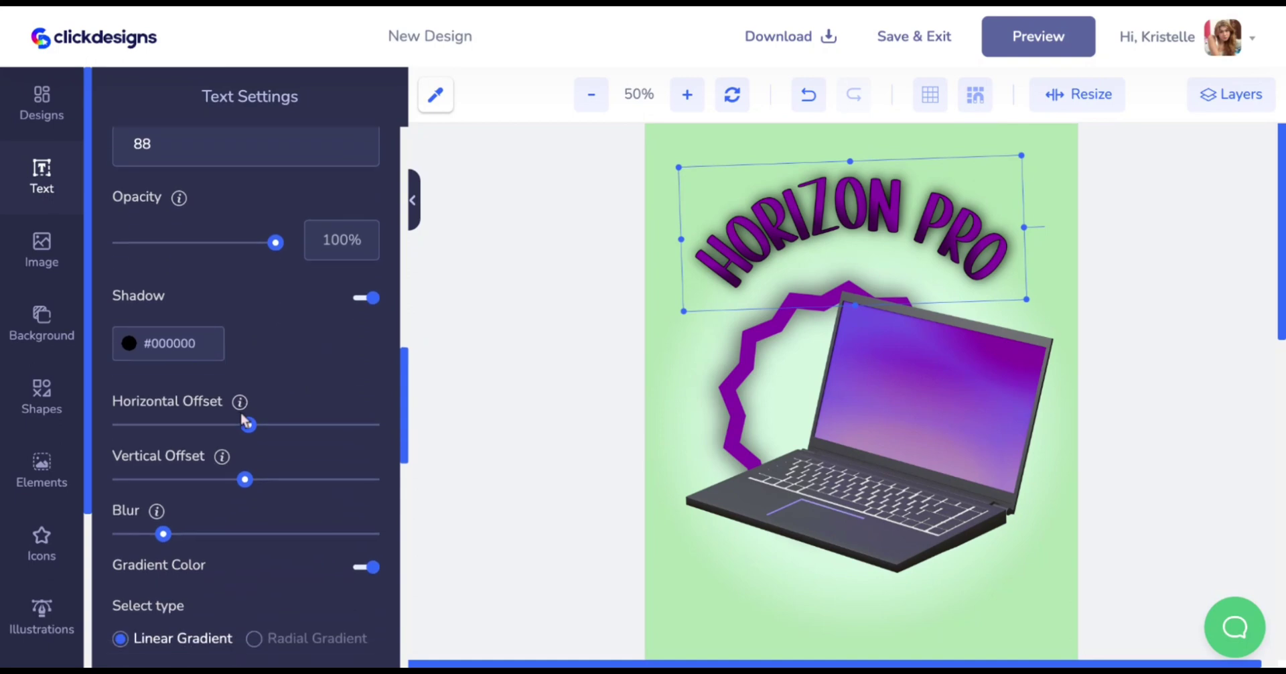
scroll(243, 420, down, 5)
scroll(201, 401, down, 5)
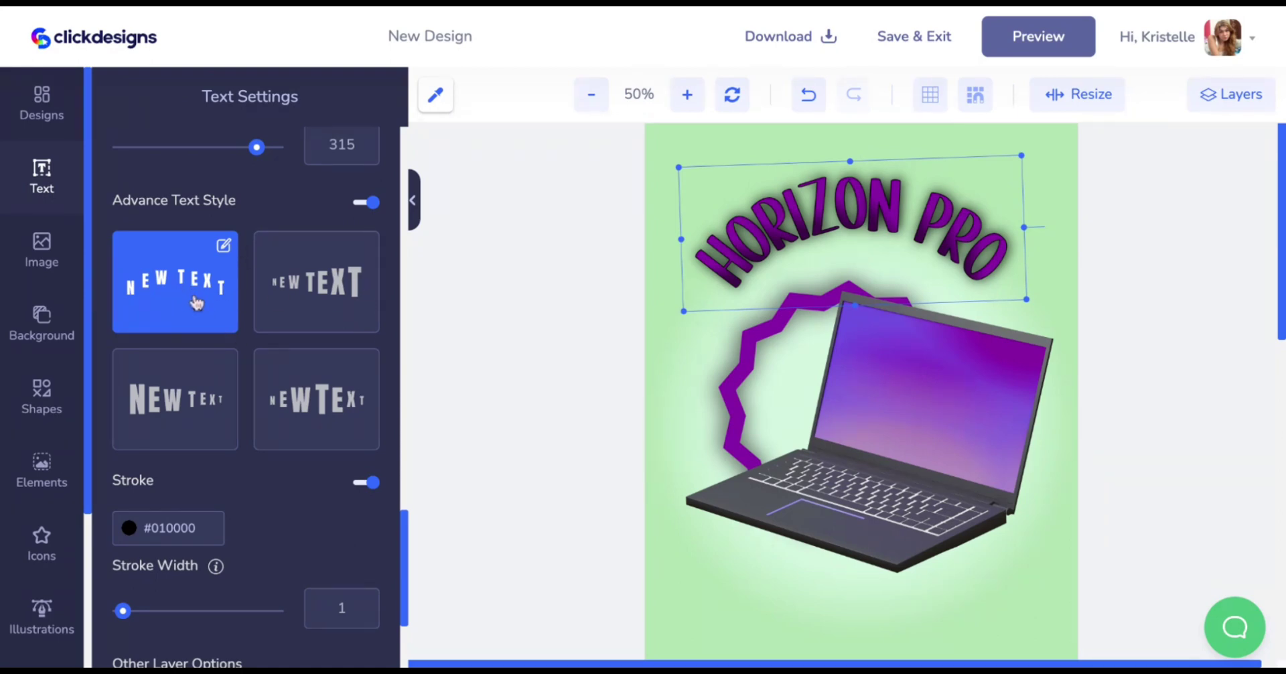
scroll(196, 302, up, 8)
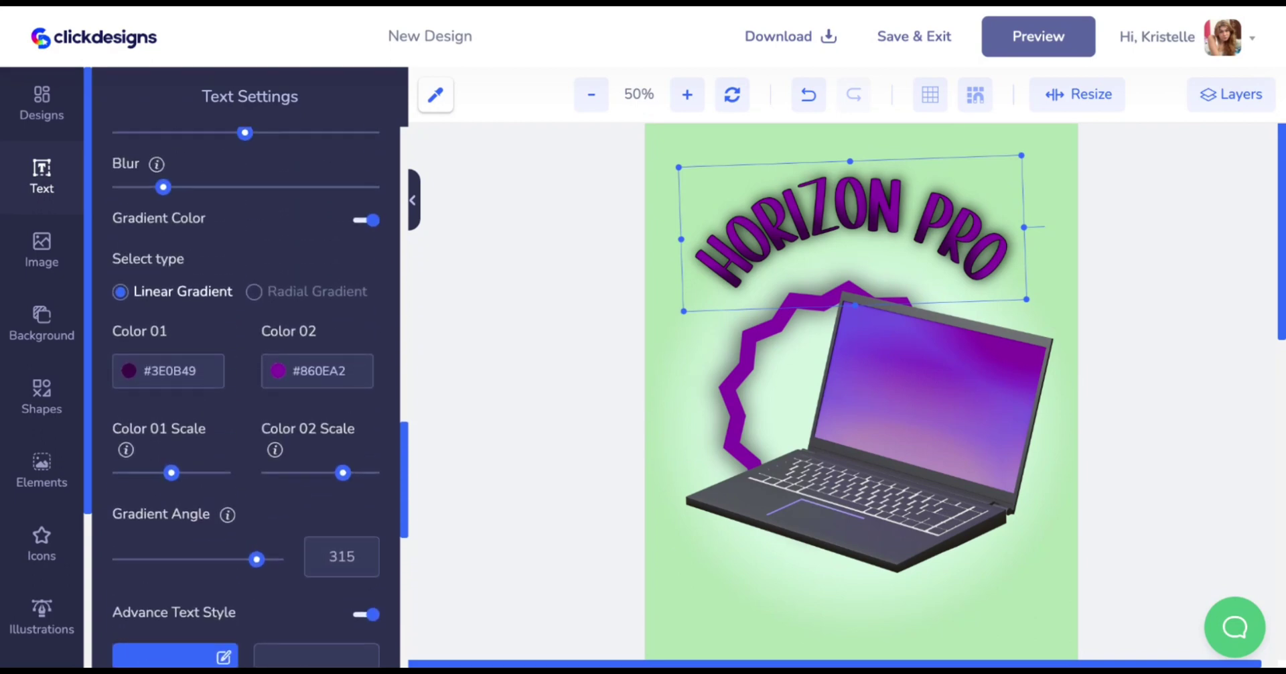
scroll(221, 315, up, 3)
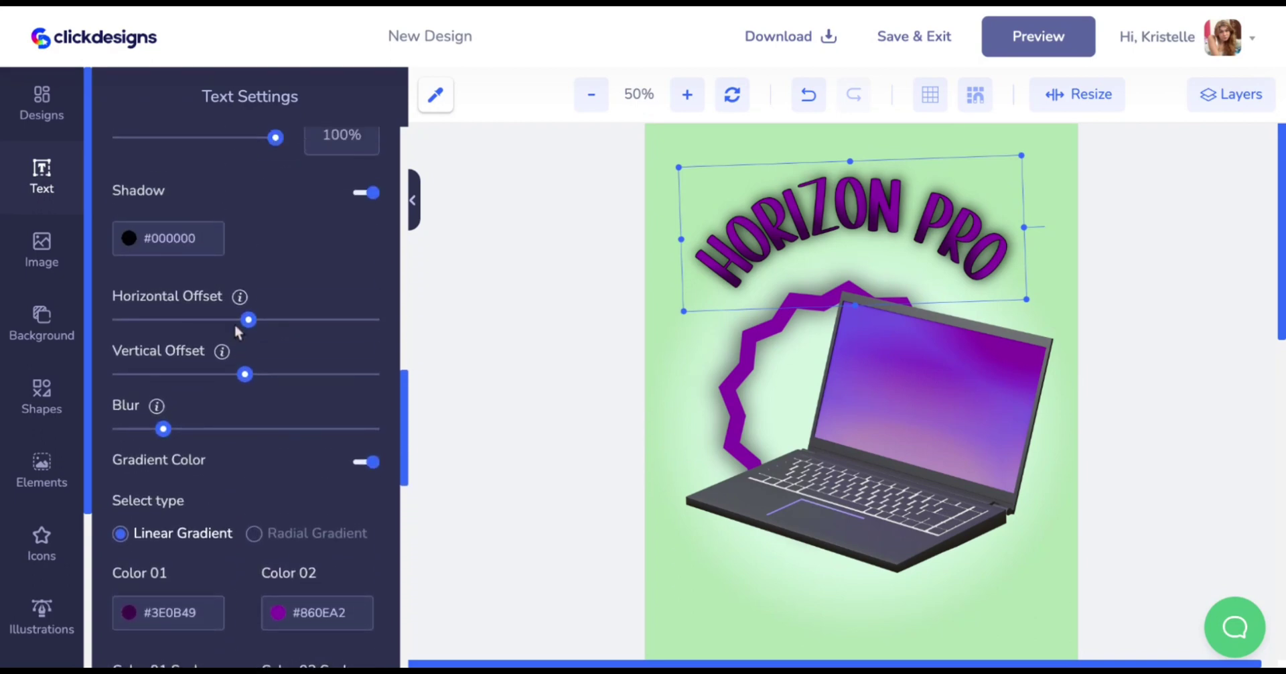
scroll(241, 331, down, 3)
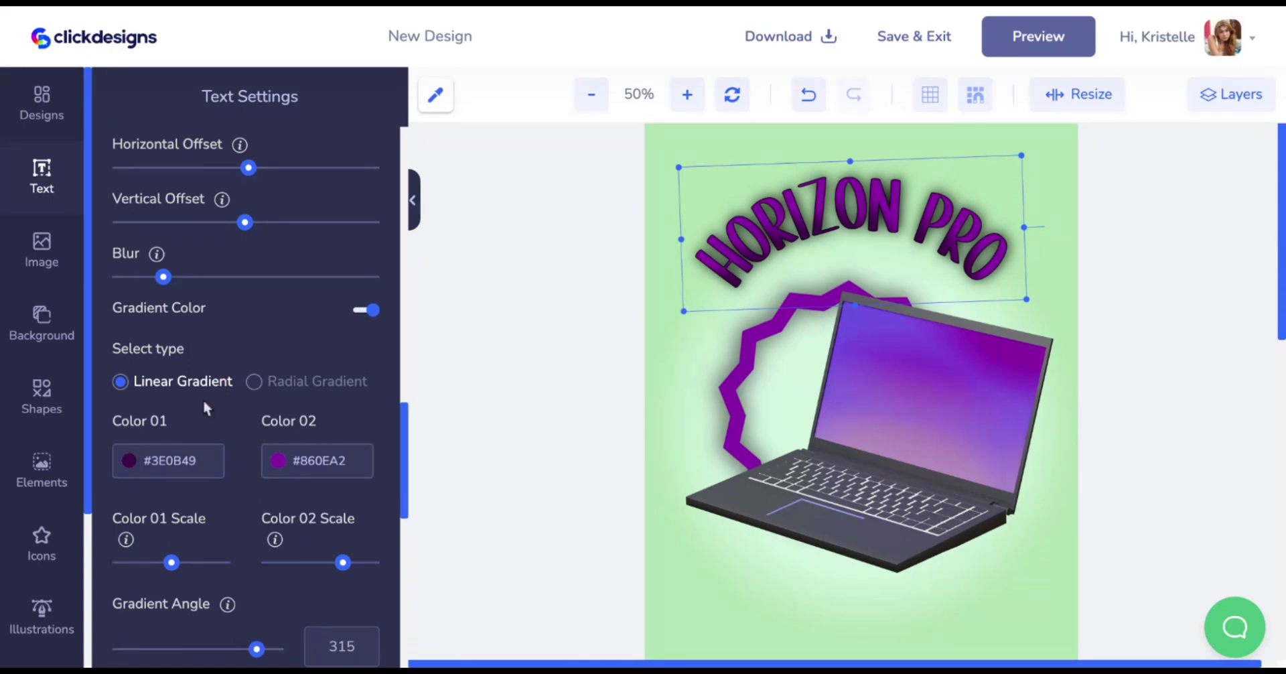
scroll(202, 399, down, 2)
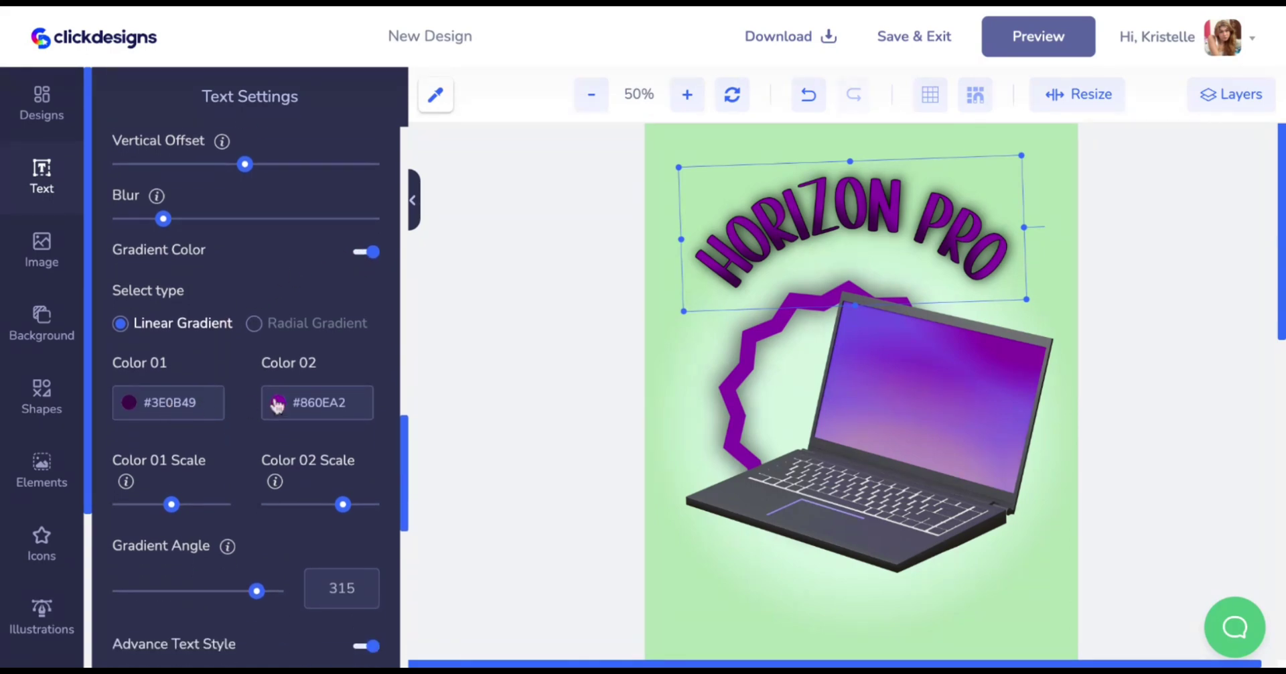
scroll(255, 422, down, 3)
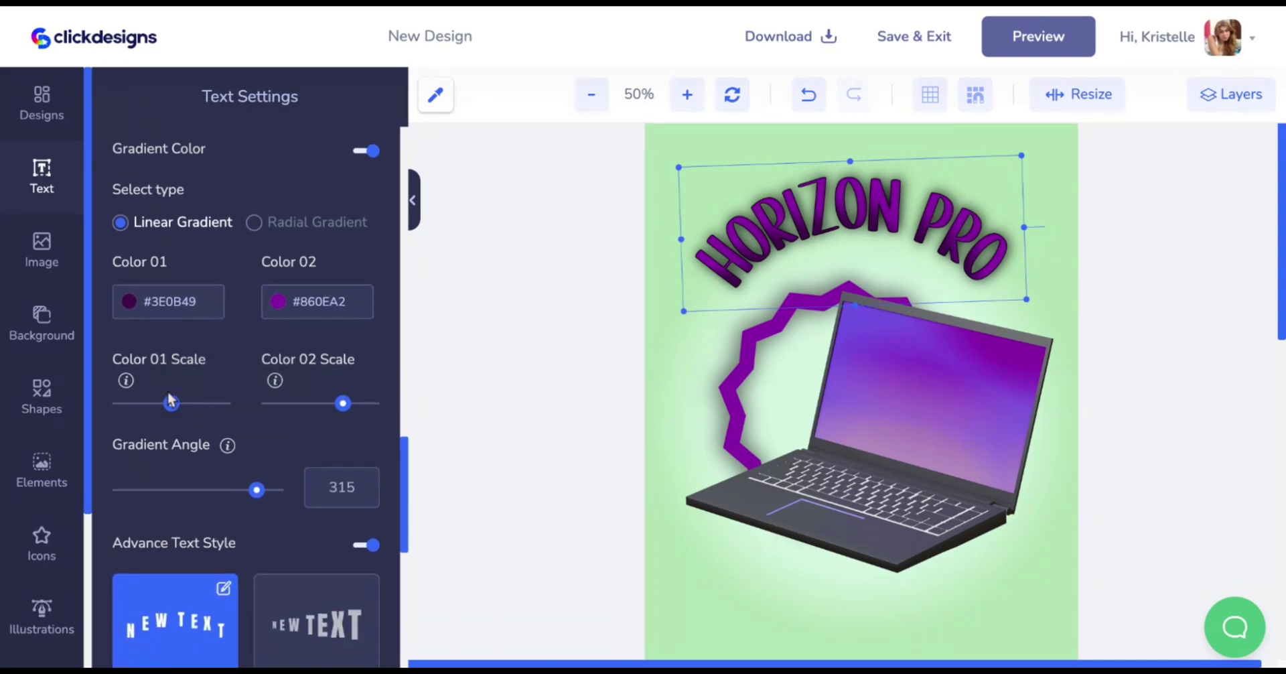
scroll(215, 377, down, 2)
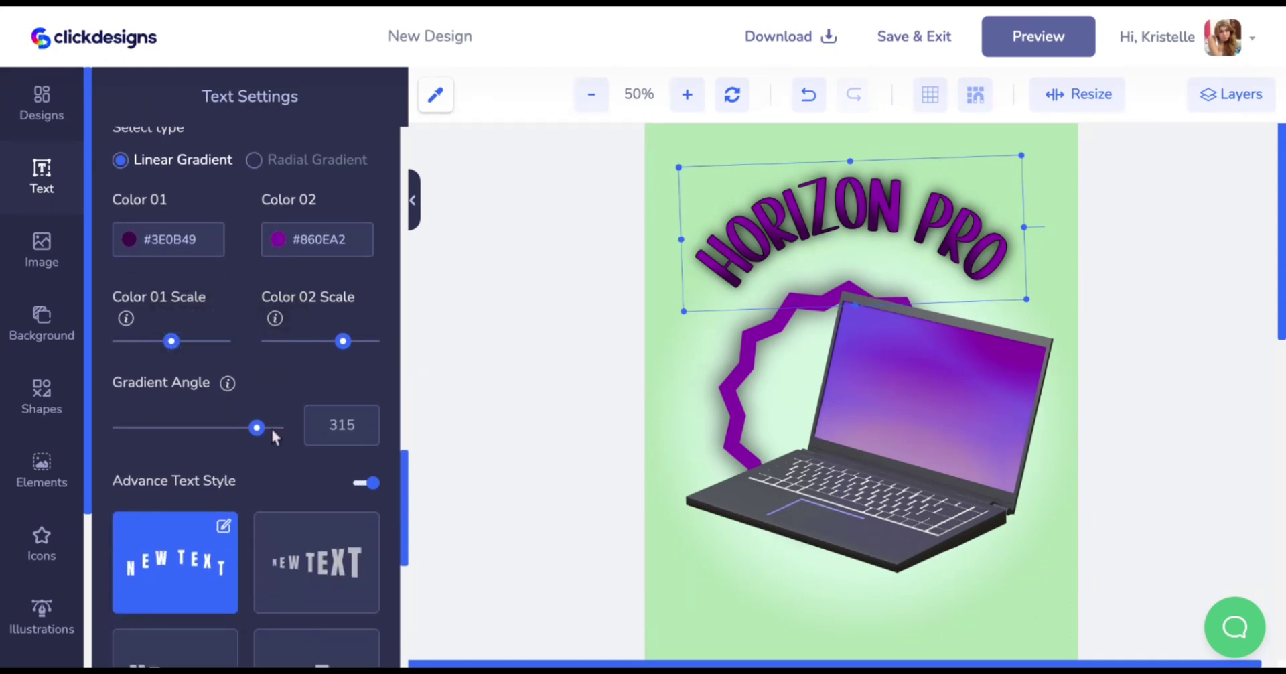
scroll(270, 426, down, 3)
scroll(271, 433, down, 4)
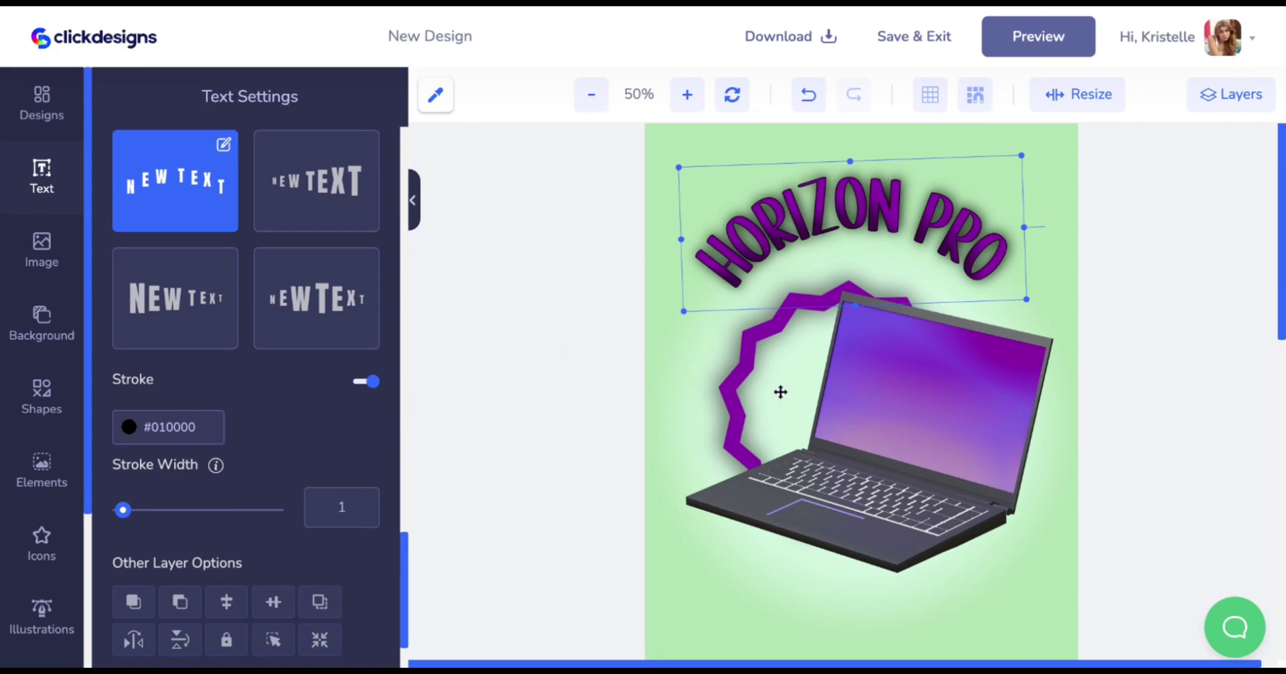
click(41, 395)
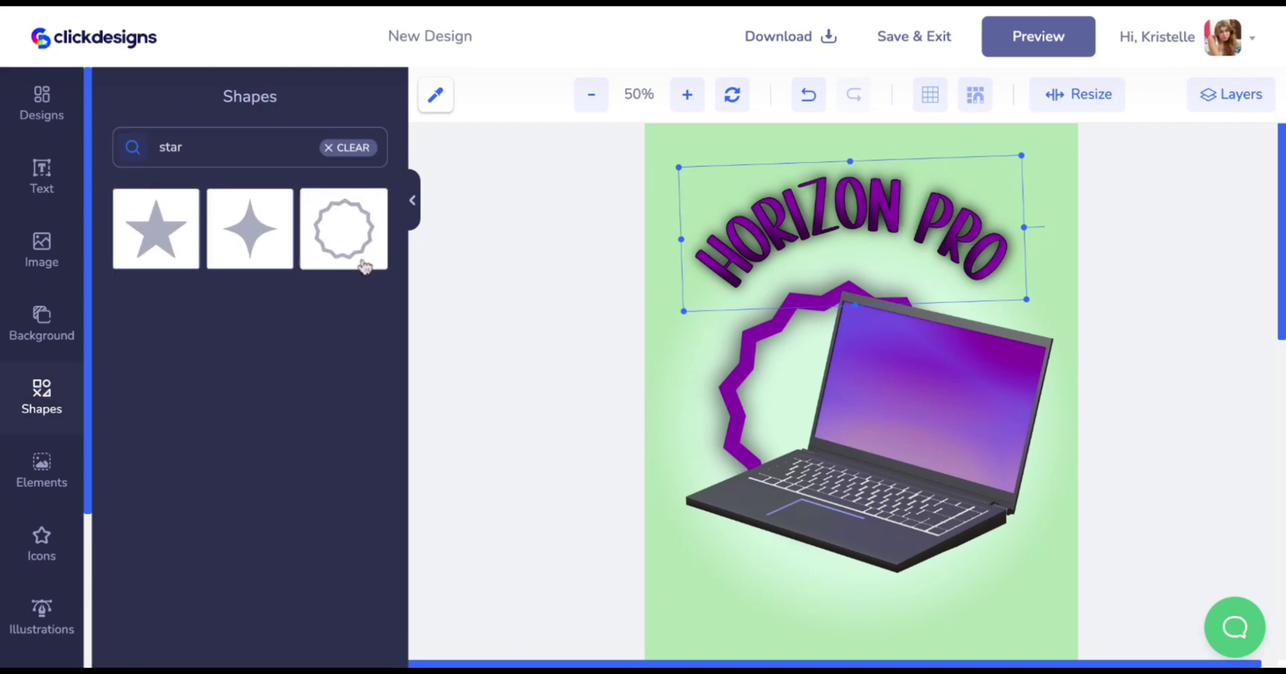
click(327, 221)
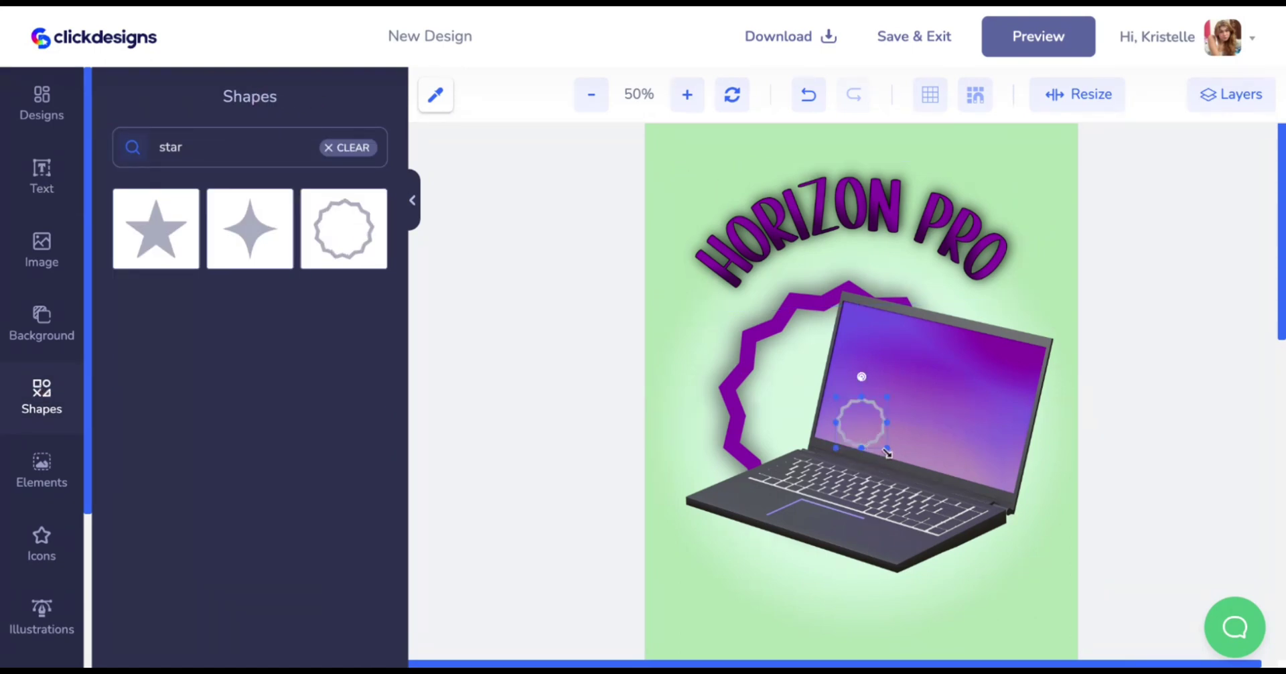
drag(887, 448, 1057, 570)
drag(907, 480, 907, 438)
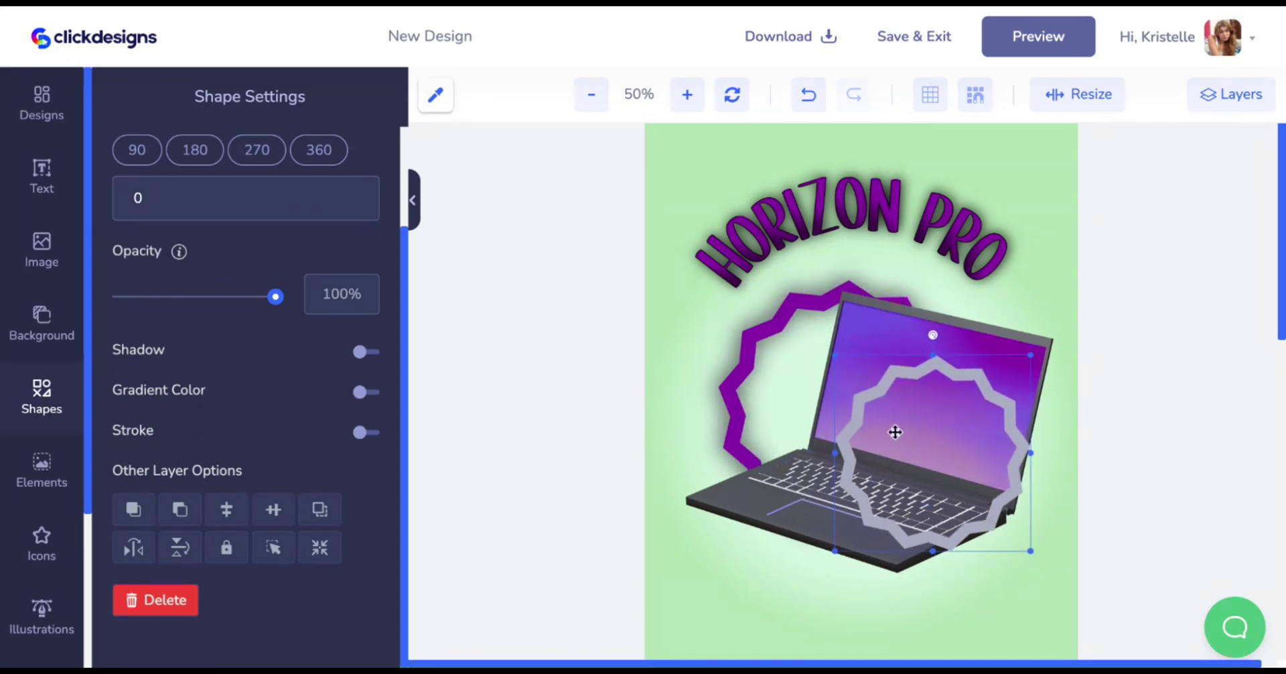
key(Delete)
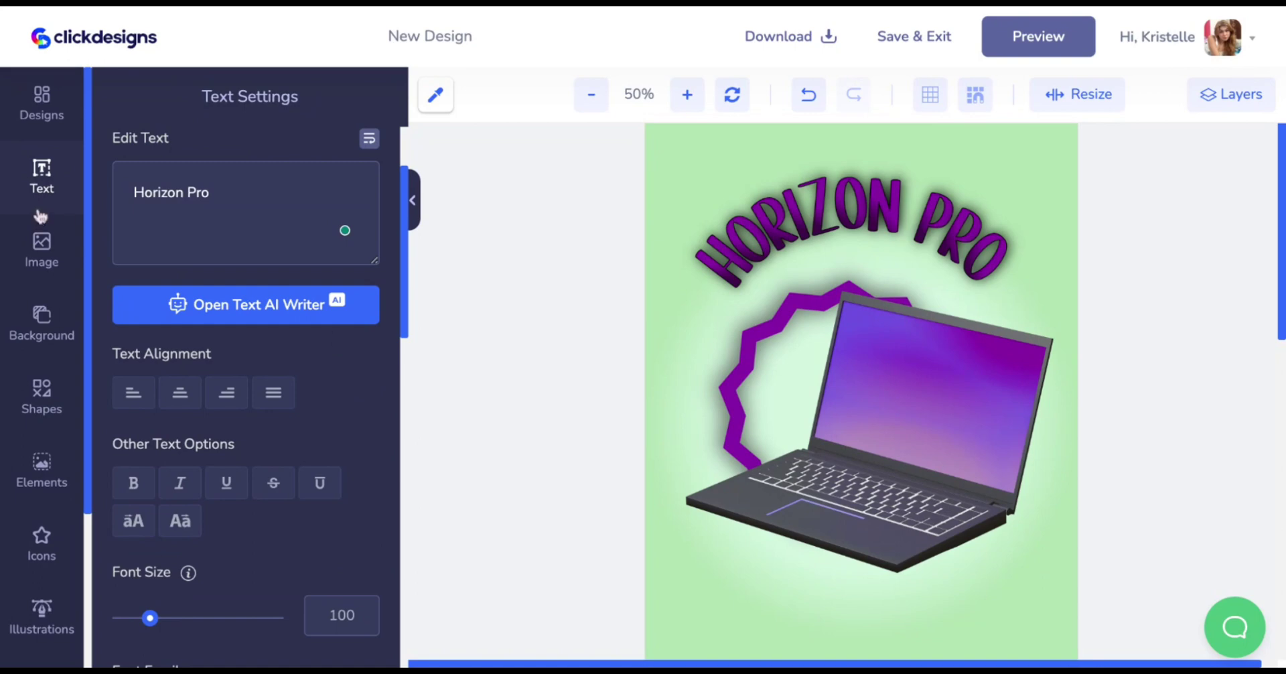
Step: Replace the star search in the Elements library with 'laptop' and scroll the results
click(925, 400)
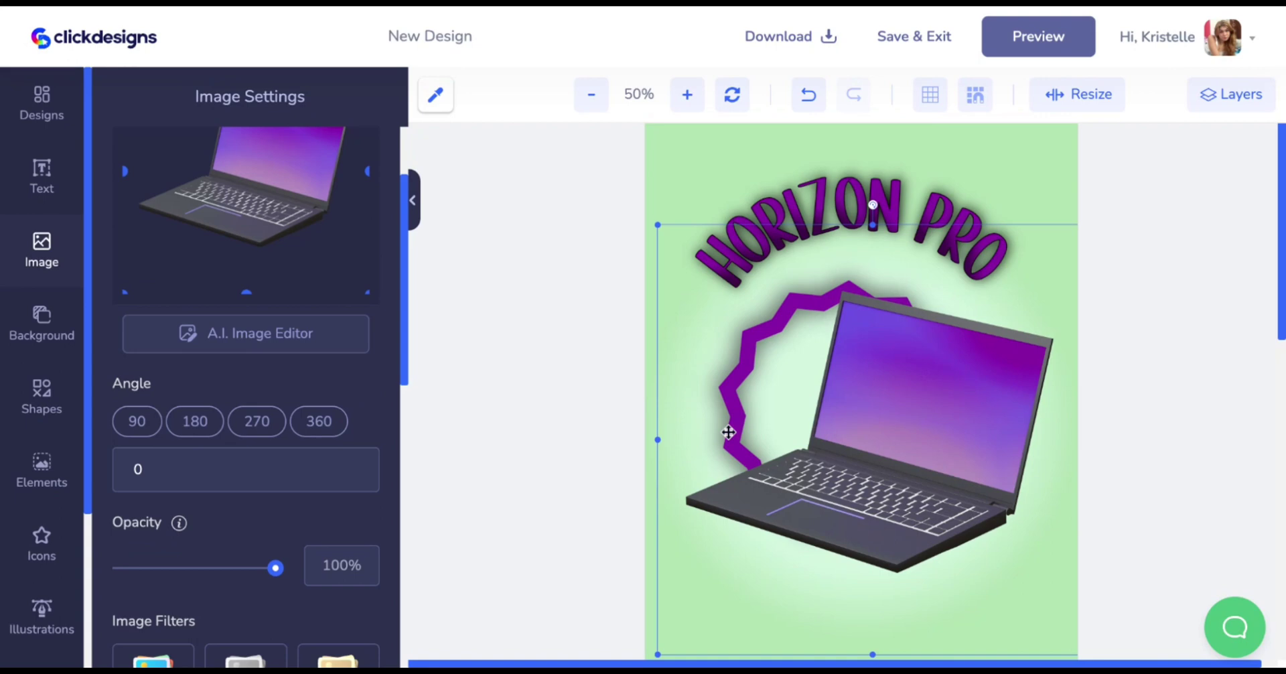
click(65, 482)
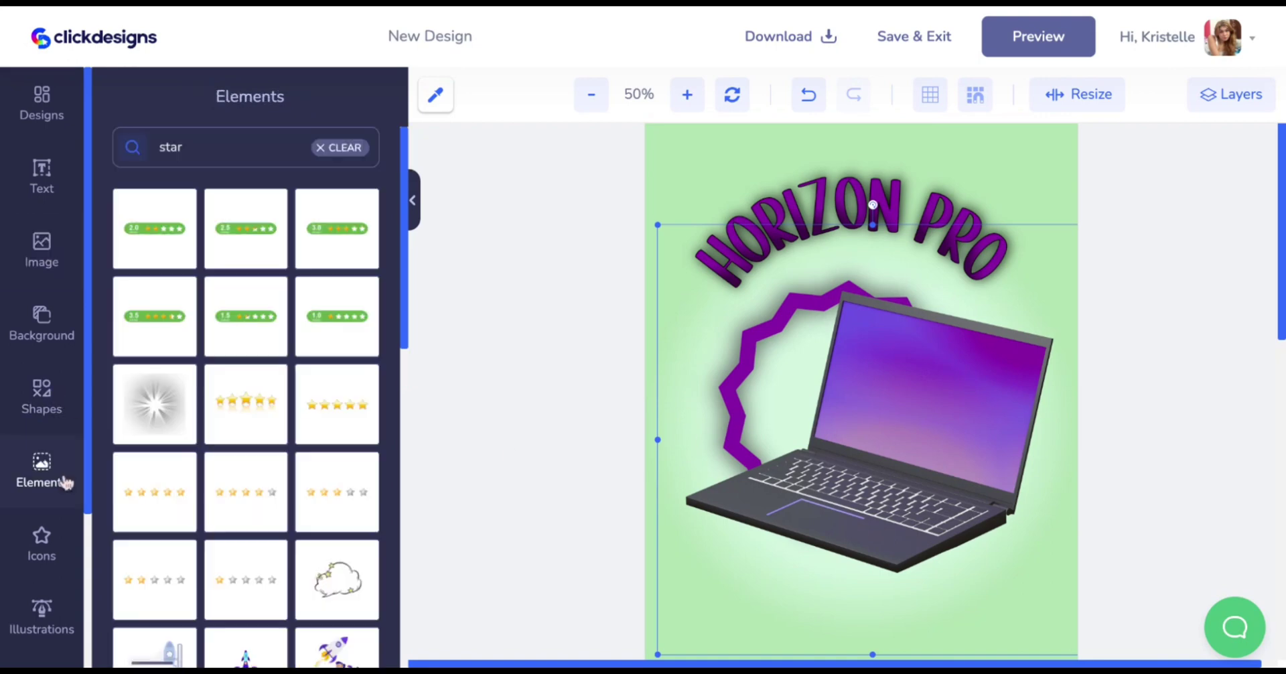
click(315, 148)
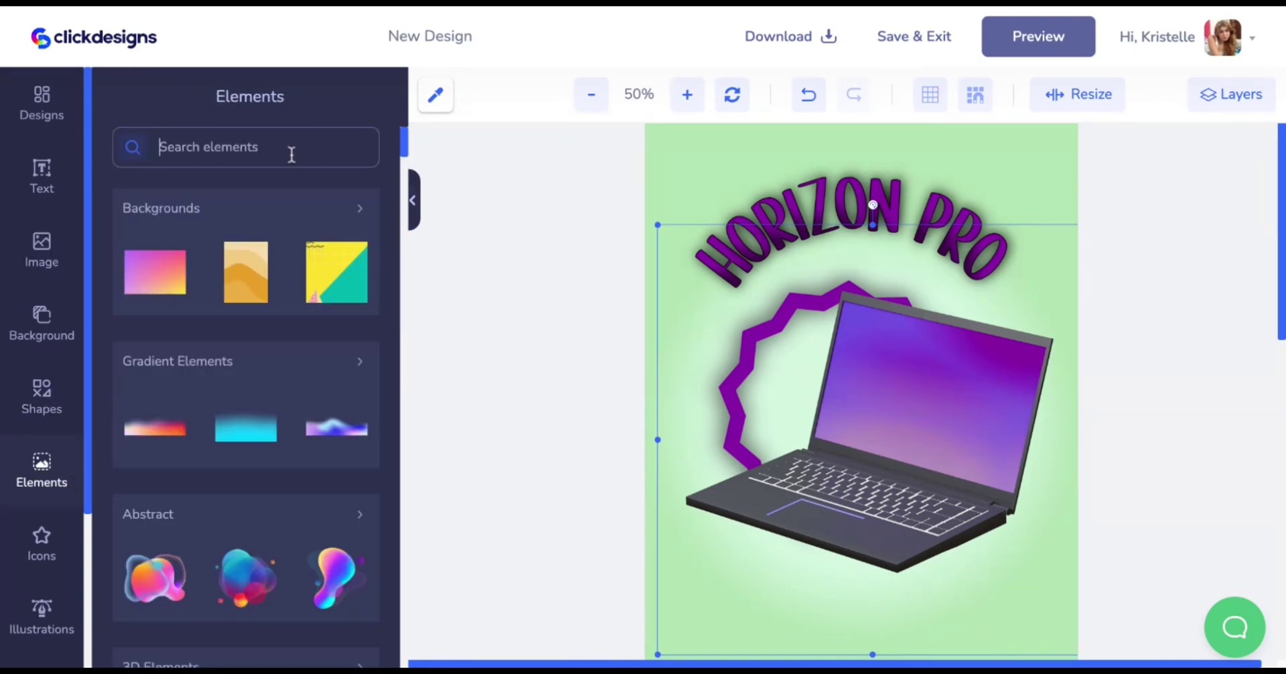
text(laptop)
key(Return)
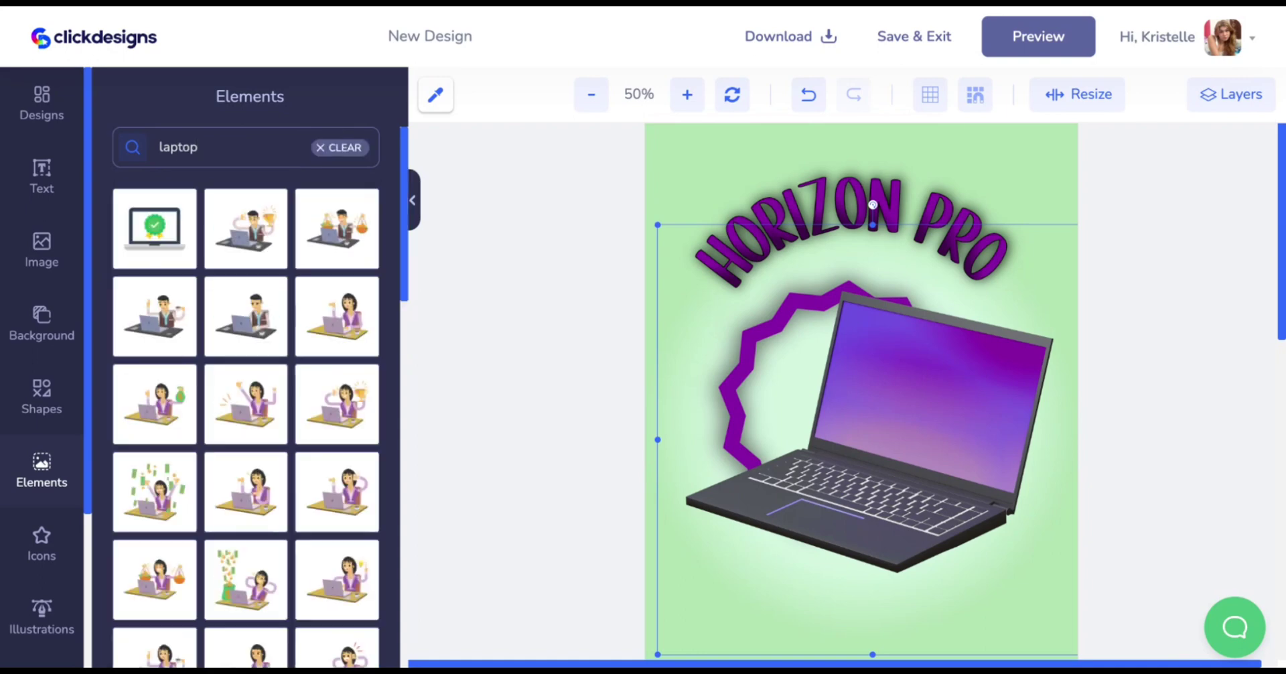
scroll(205, 365, down, 5)
scroll(207, 365, down, 1)
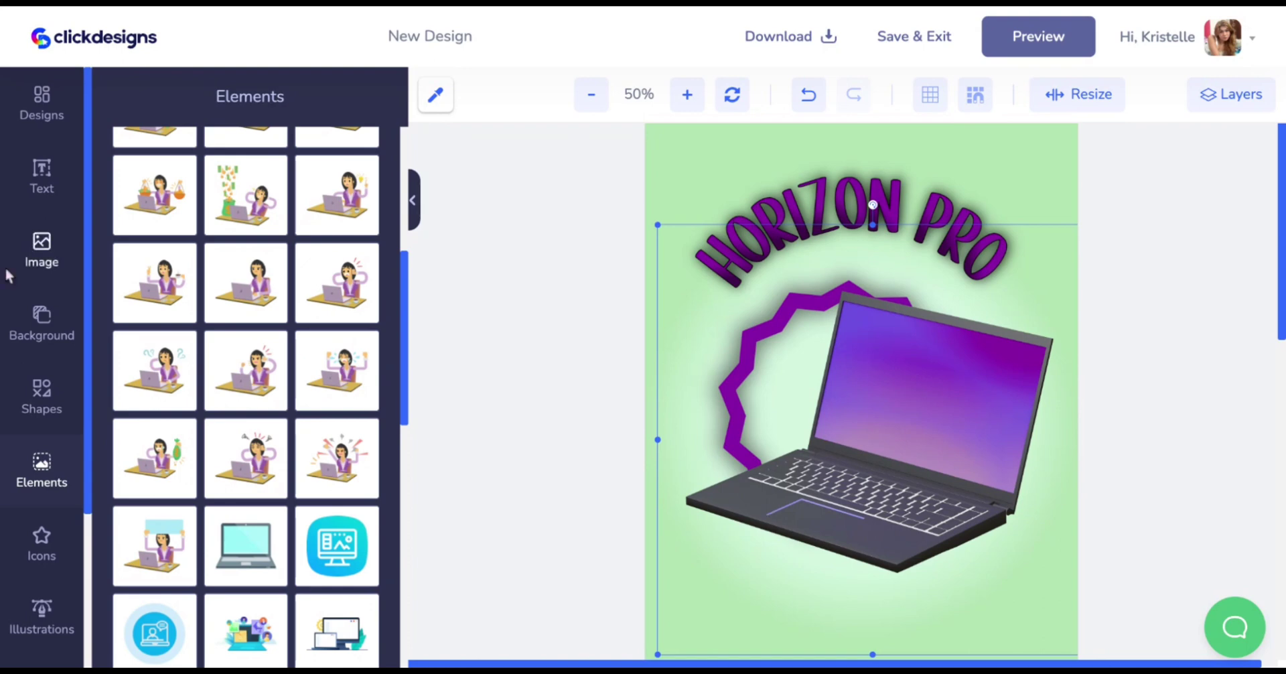
Step: Enable the laptop image's shadow and raise its Blur to soften it
click(48, 111)
click(766, 340)
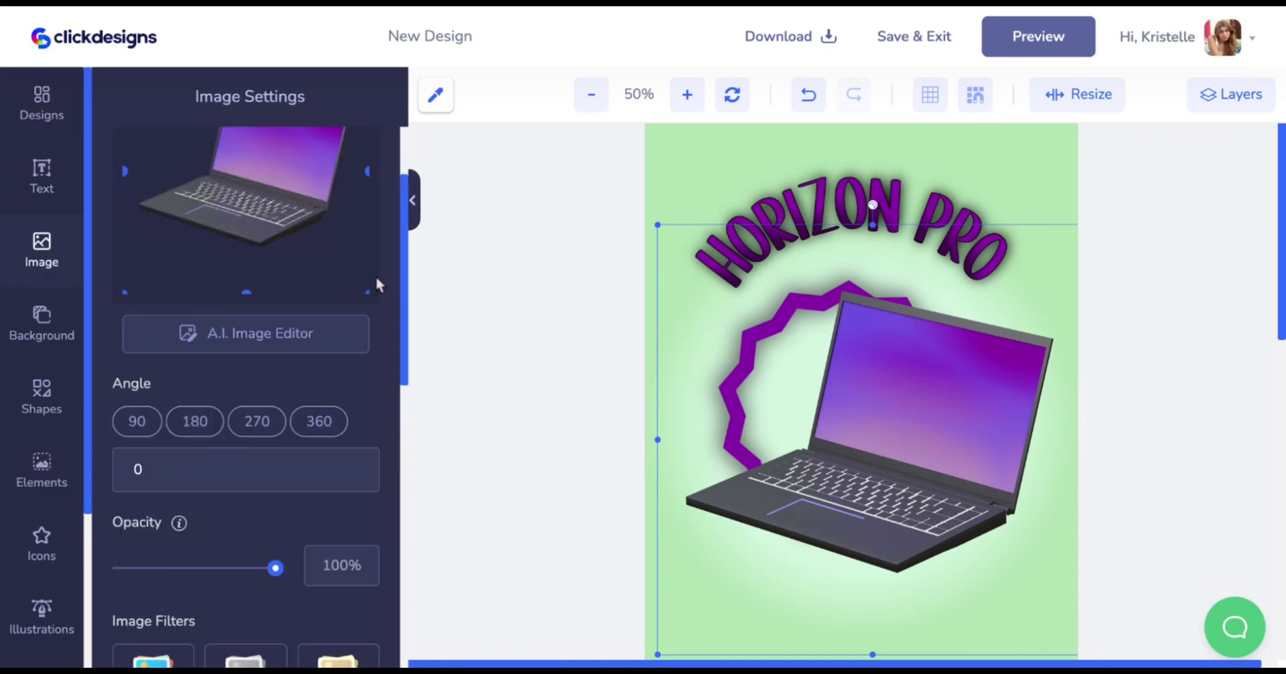
scroll(321, 292, down, 5)
scroll(323, 296, down, 5)
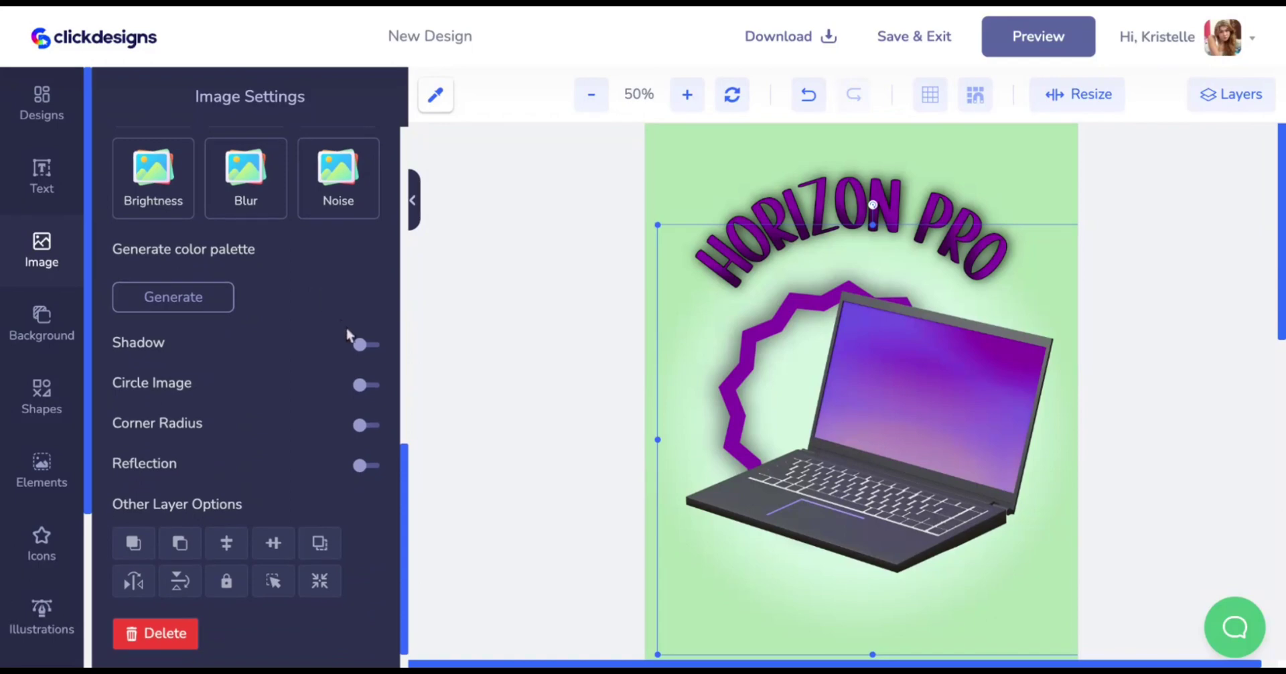
click(366, 346)
scroll(328, 410, down, 3)
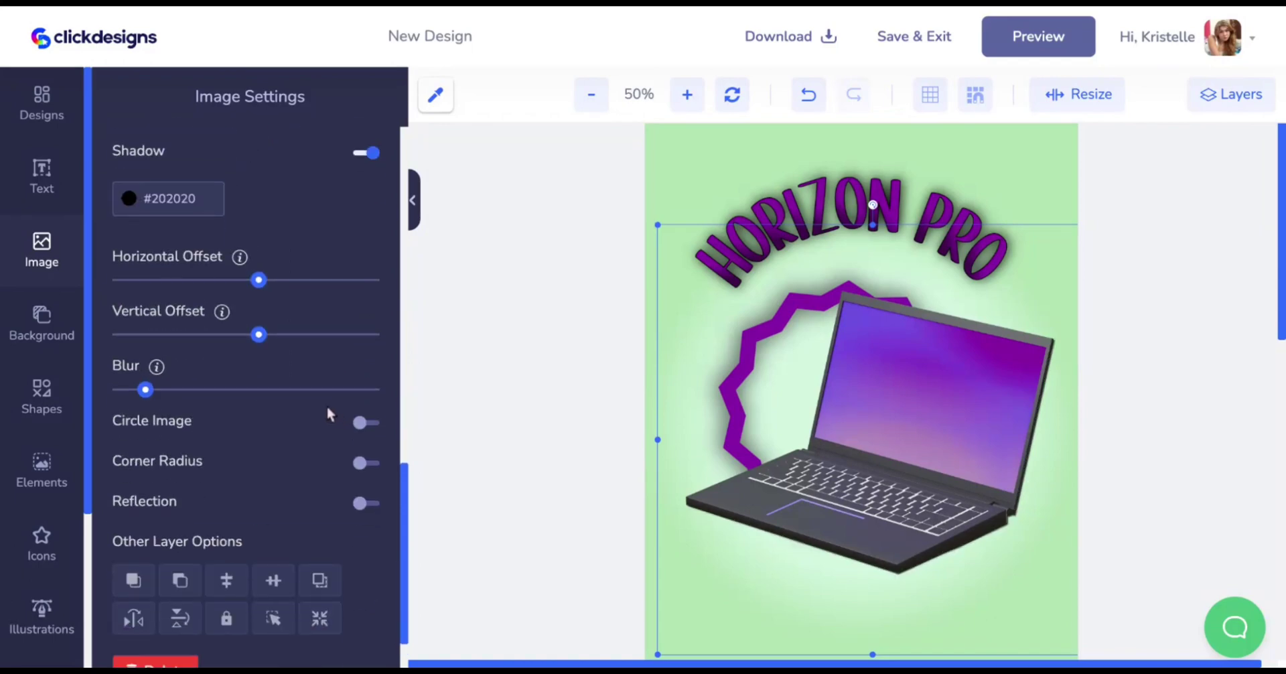
scroll(307, 208, up, 1)
scroll(306, 207, down, 2)
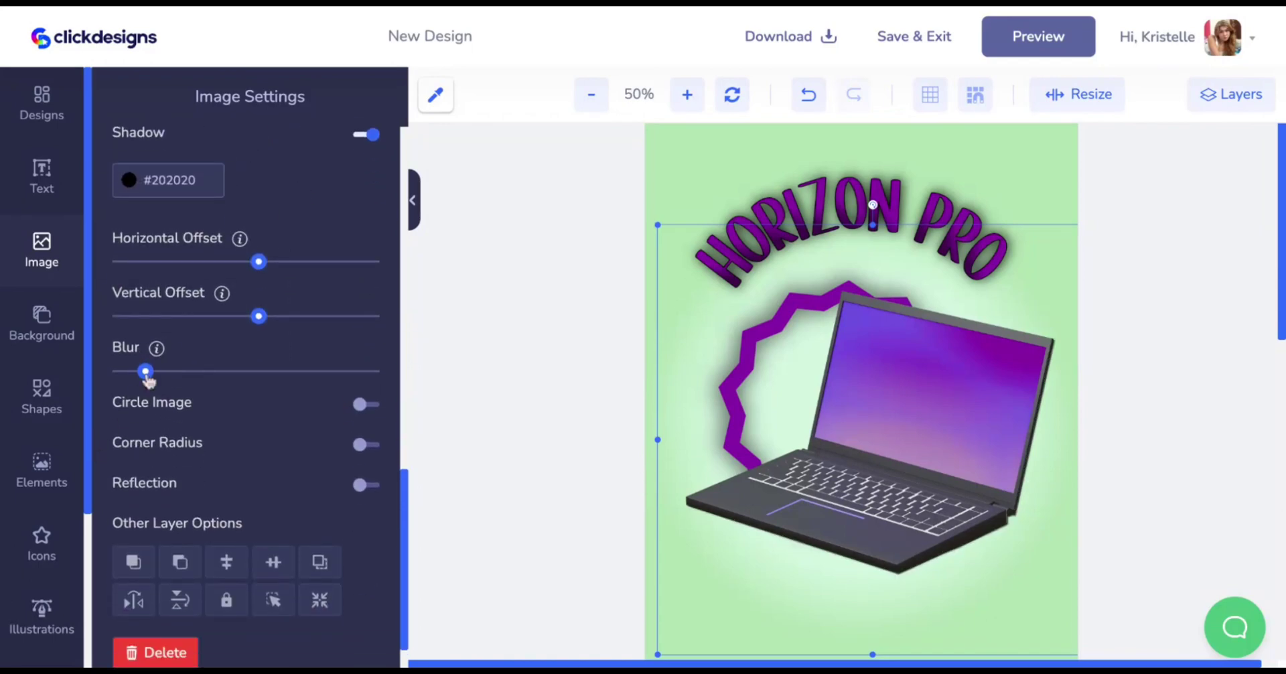
drag(146, 371, 251, 371)
Step: Select the curved HORIZON PRO text, then deselect it to view background options
click(756, 175)
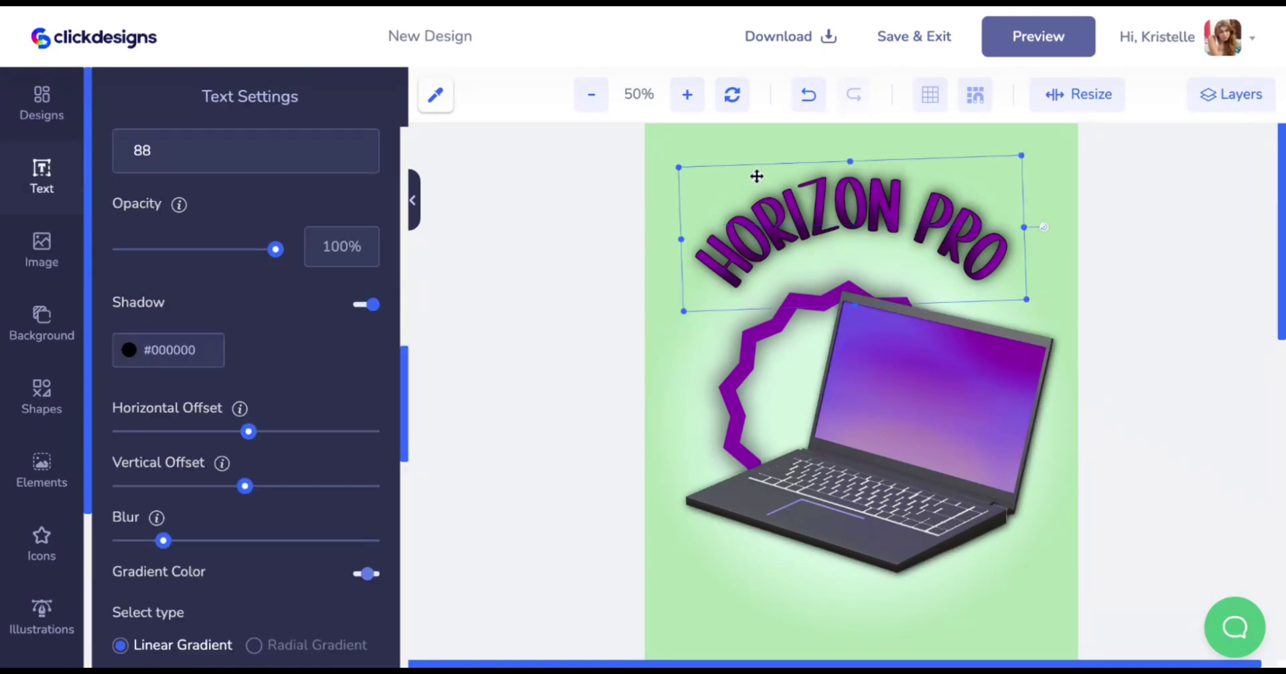
scroll(643, 185, up, 1)
click(713, 187)
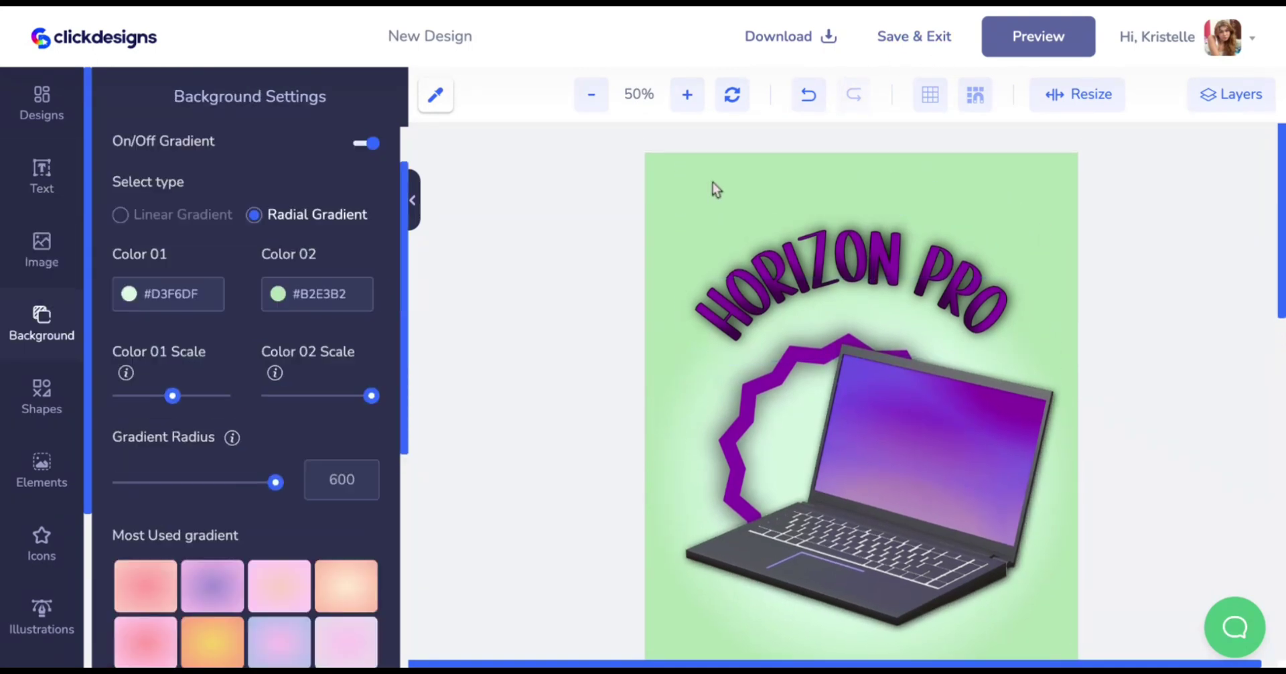
scroll(713, 182, down, 4)
scroll(712, 183, up, 2)
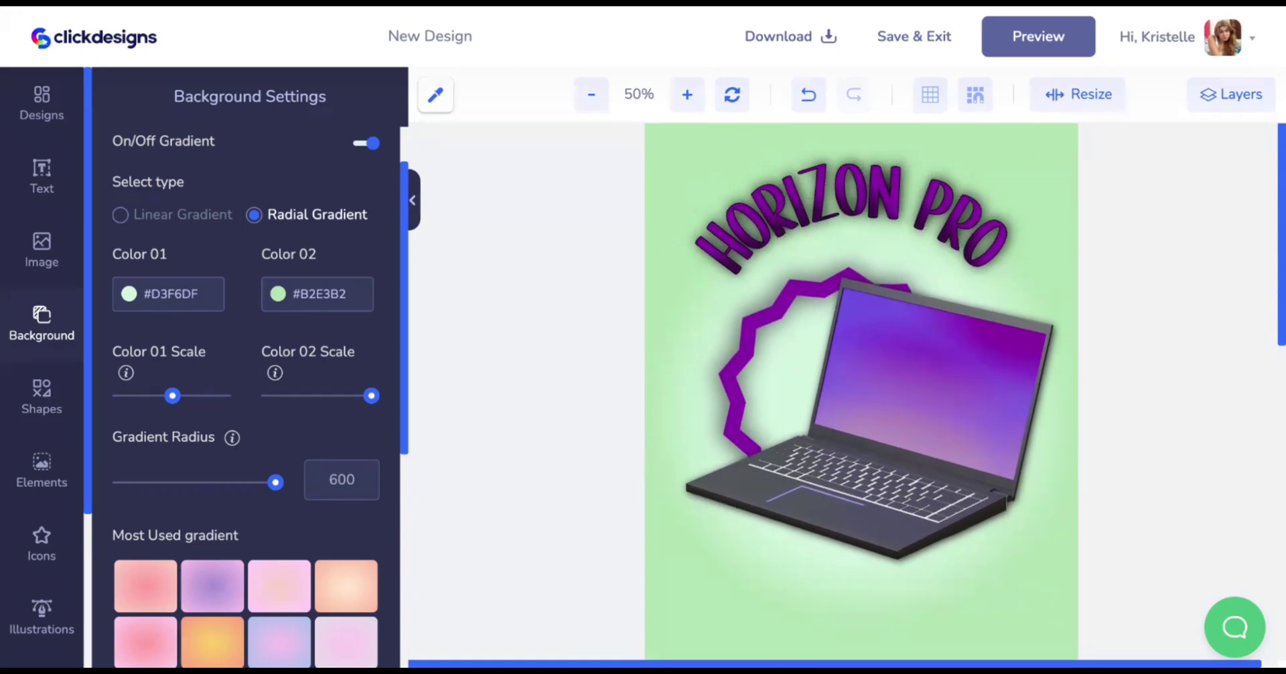
Step: Clear the star search in the shapes library and open the Doodles category
click(57, 399)
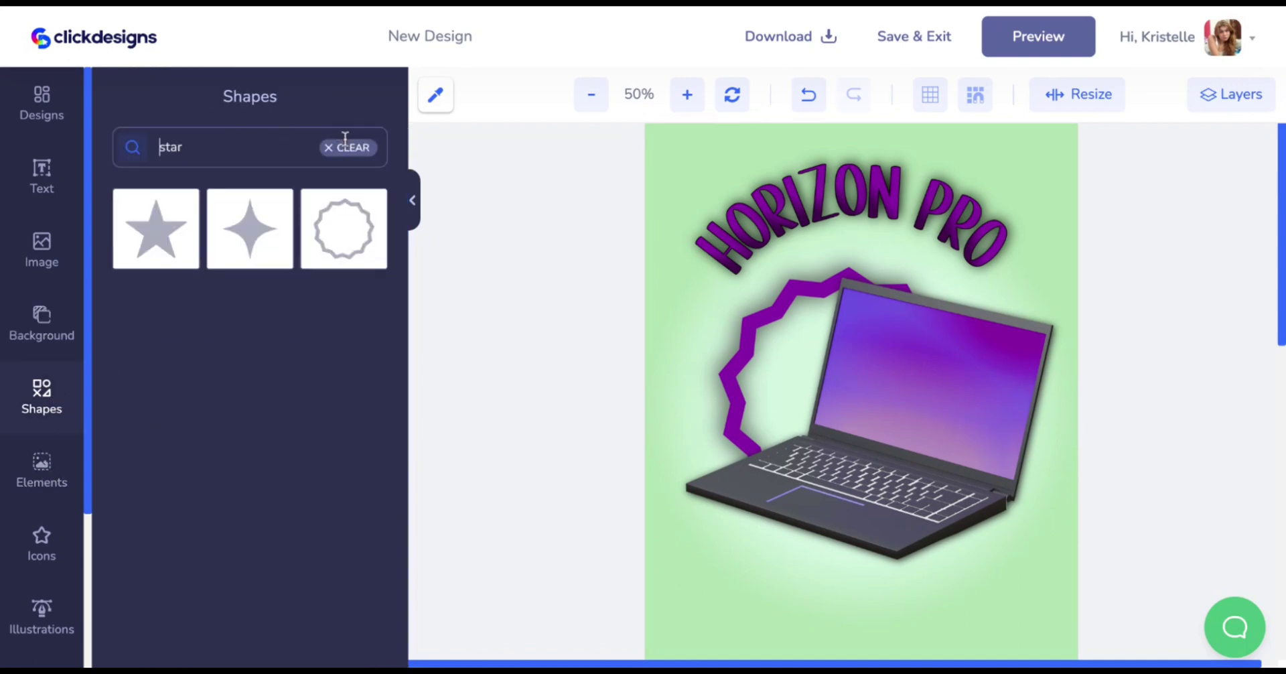
click(345, 143)
scroll(200, 362, down, 5)
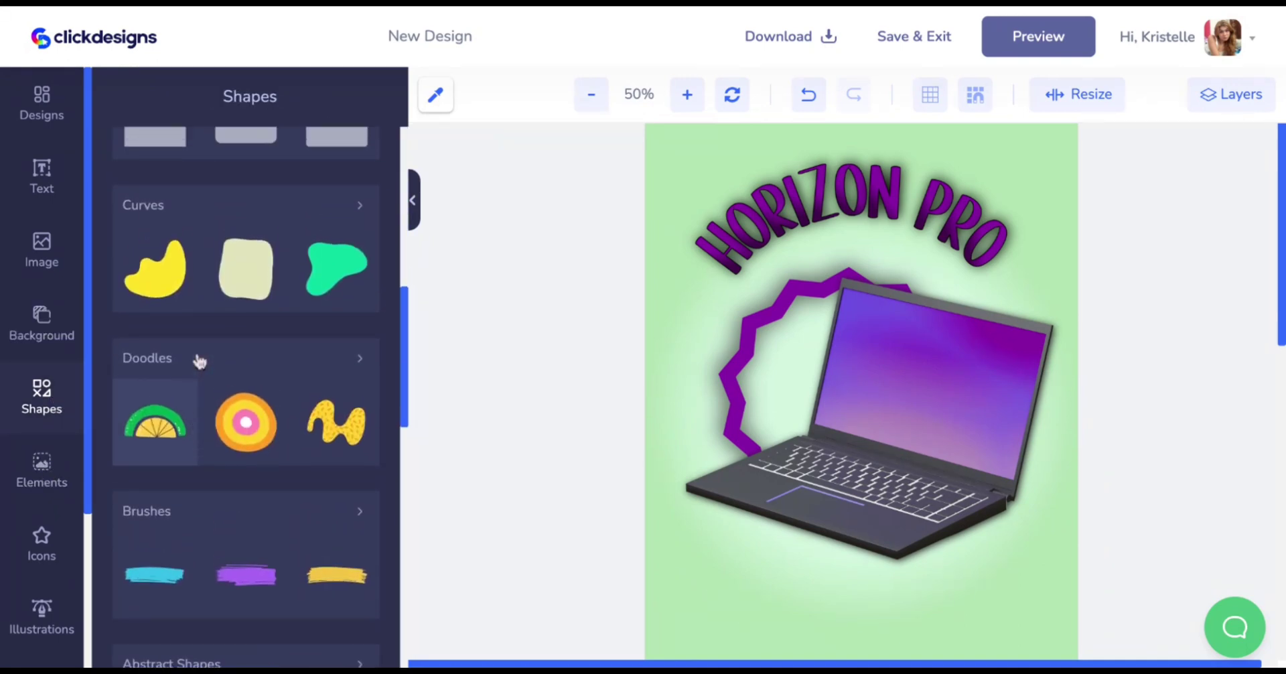
scroll(200, 361, up, 1)
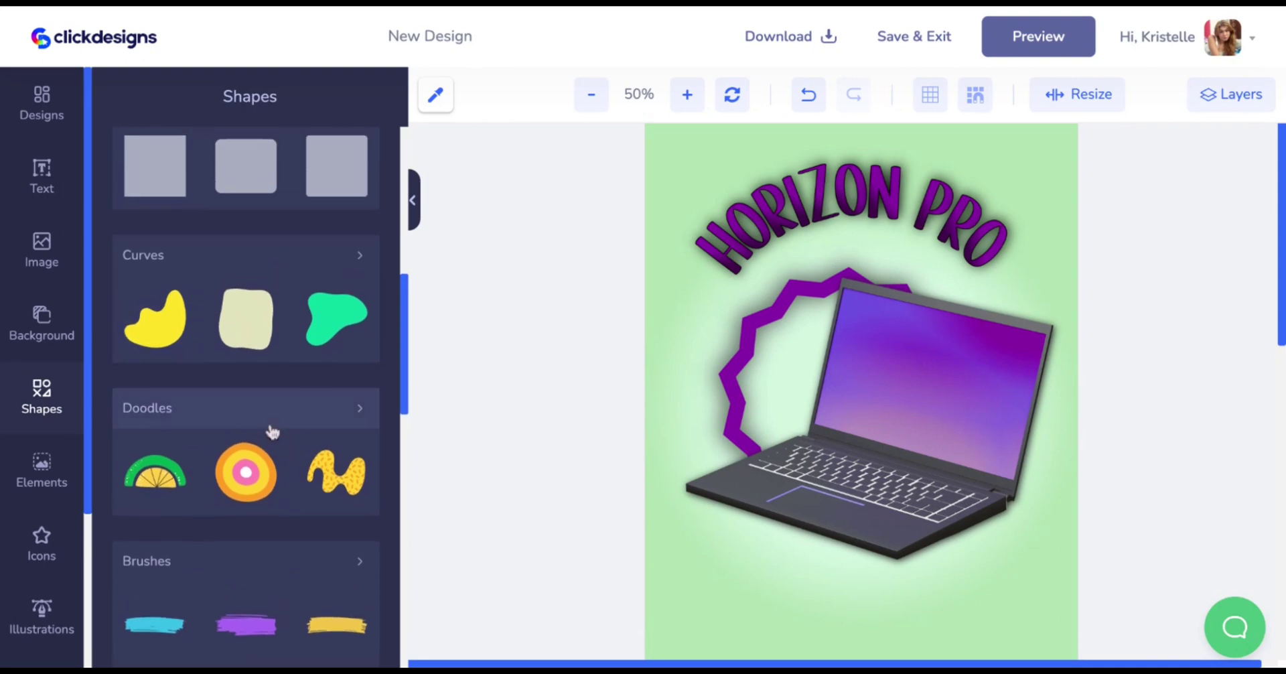
click(308, 418)
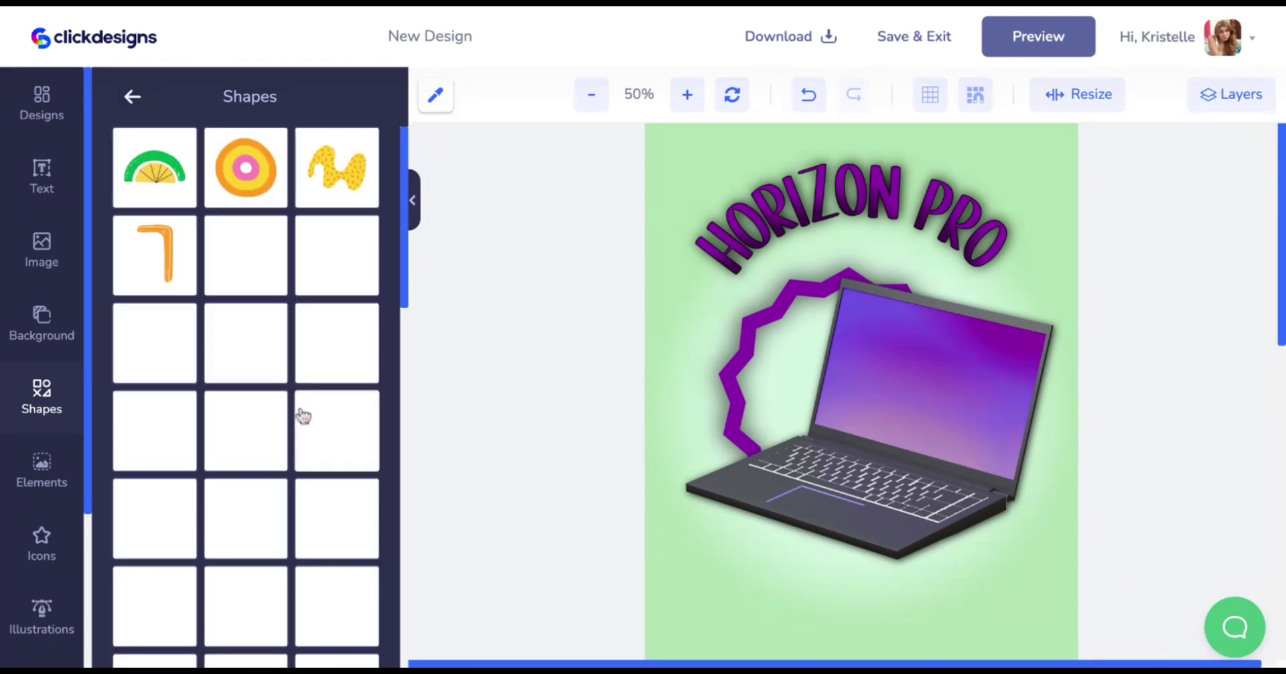
scroll(294, 373, down, 3)
scroll(294, 373, down, 10)
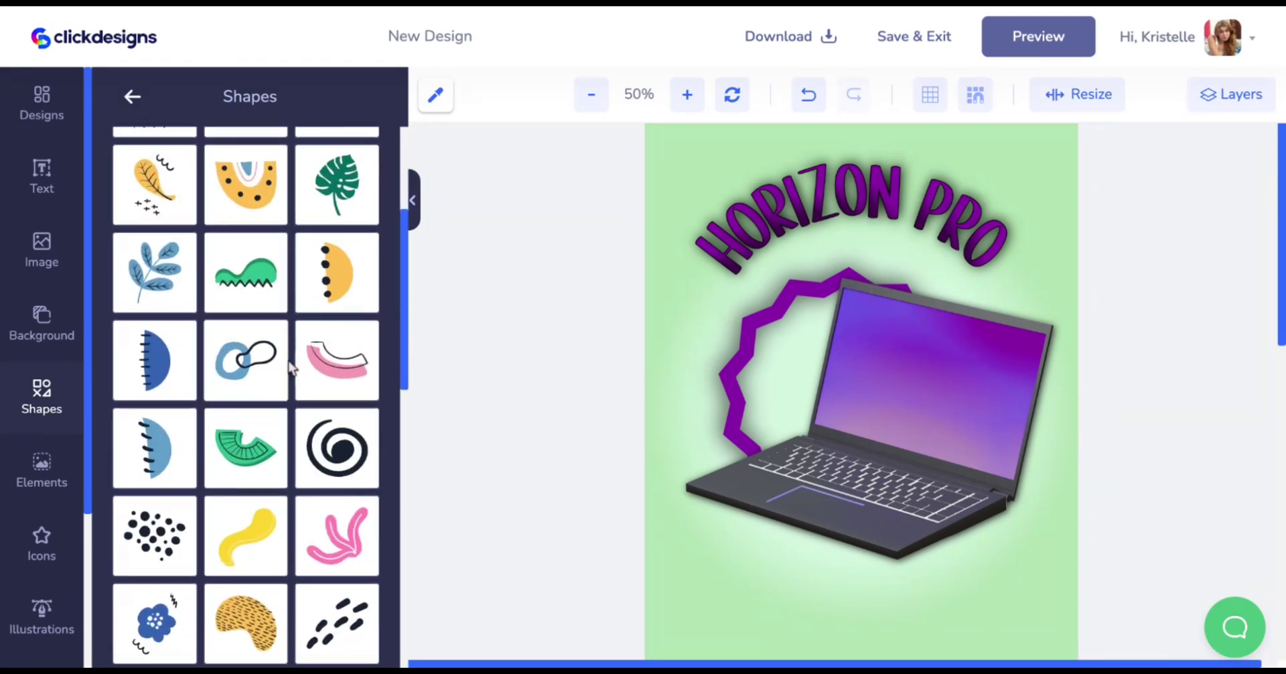
scroll(292, 367, down, 4)
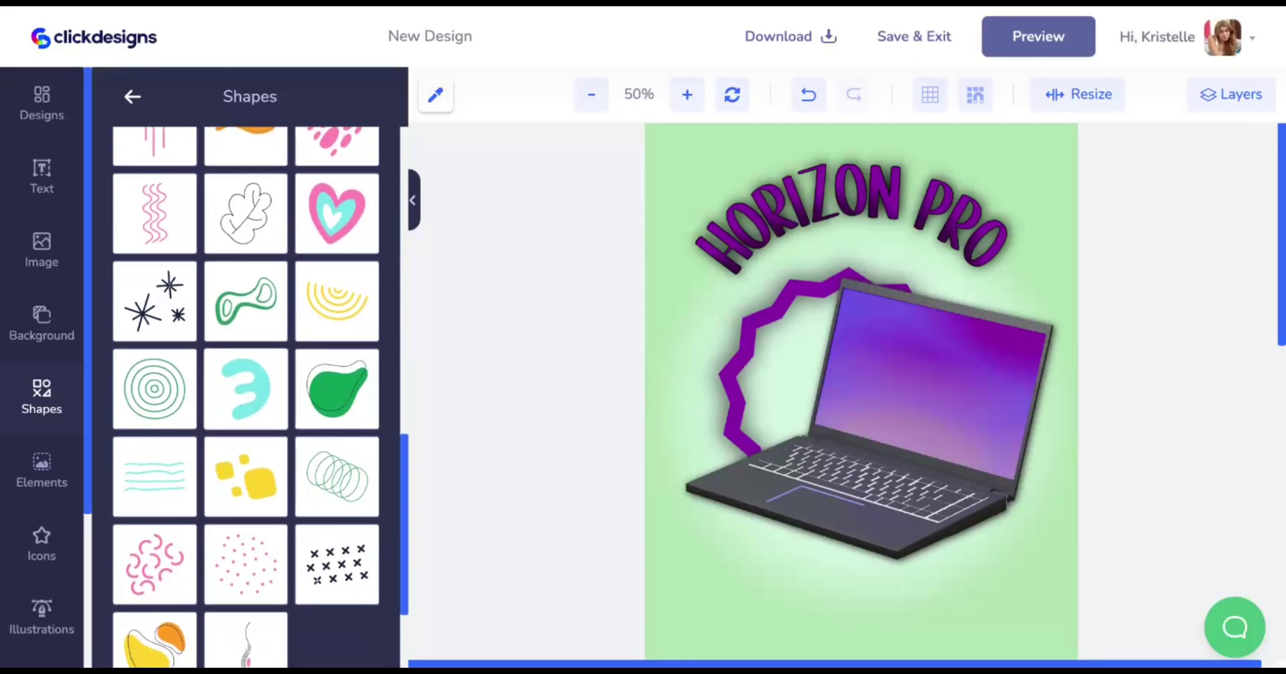
Step: Place a sparkle doodle below the laptop's right corner and crosses at the screen's top-right
click(173, 324)
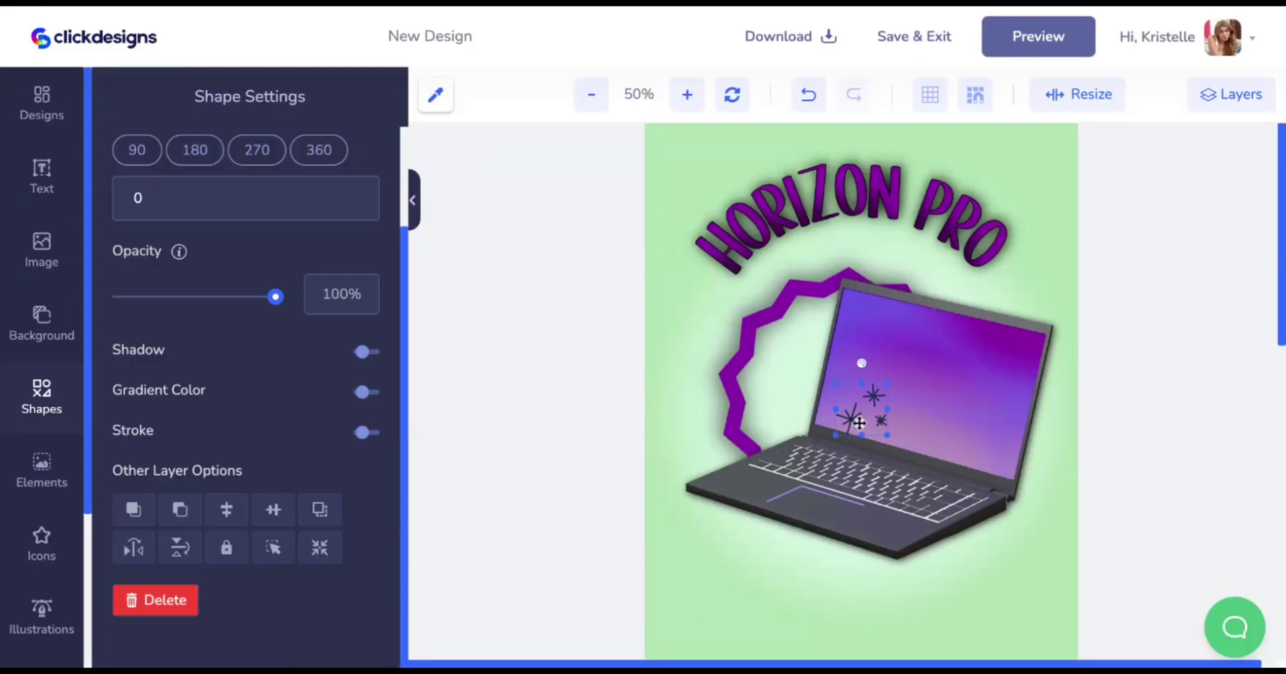
drag(854, 424, 1013, 552)
click(43, 439)
click(72, 378)
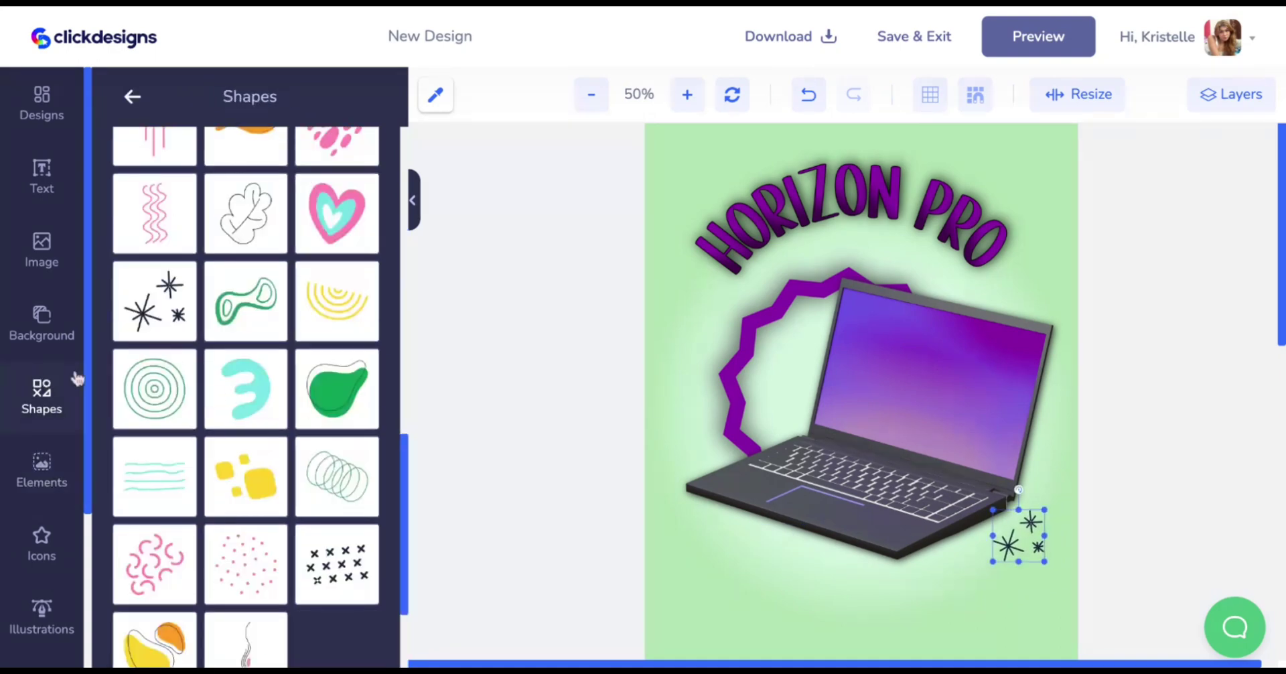
drag(316, 589, 873, 420)
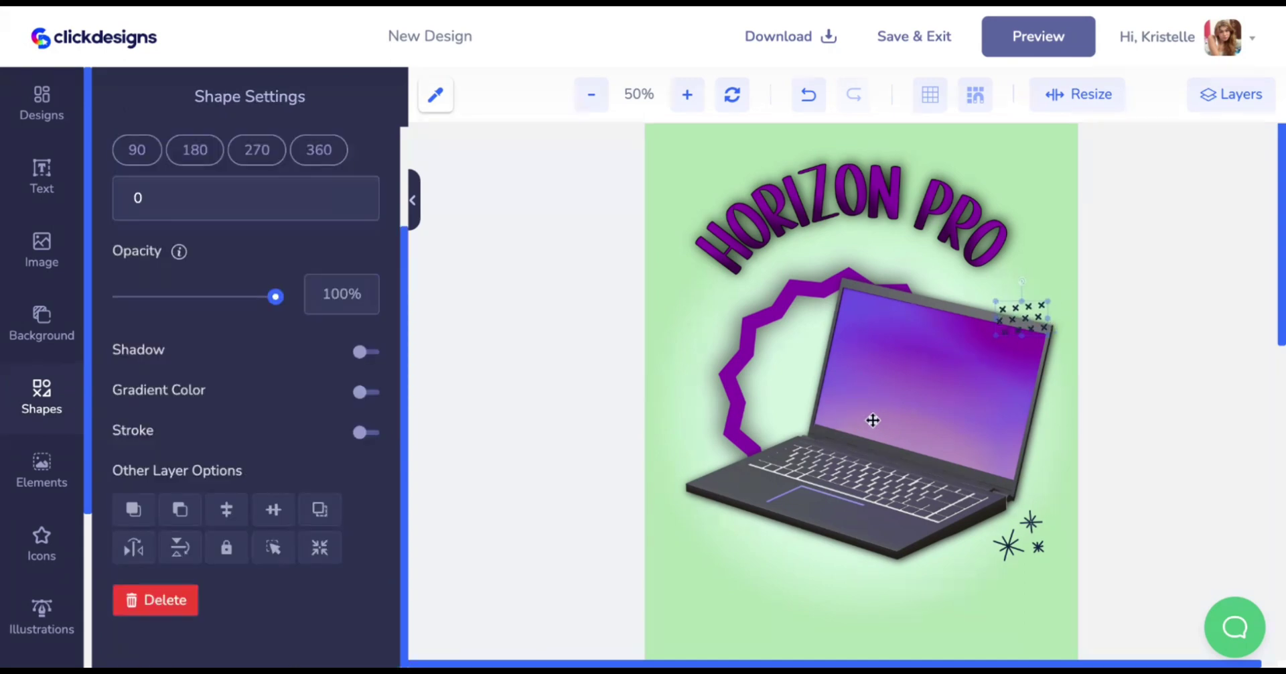
click(41, 432)
Step: Browse further doodle shapes for more accents, then deselect everything on the design
click(32, 409)
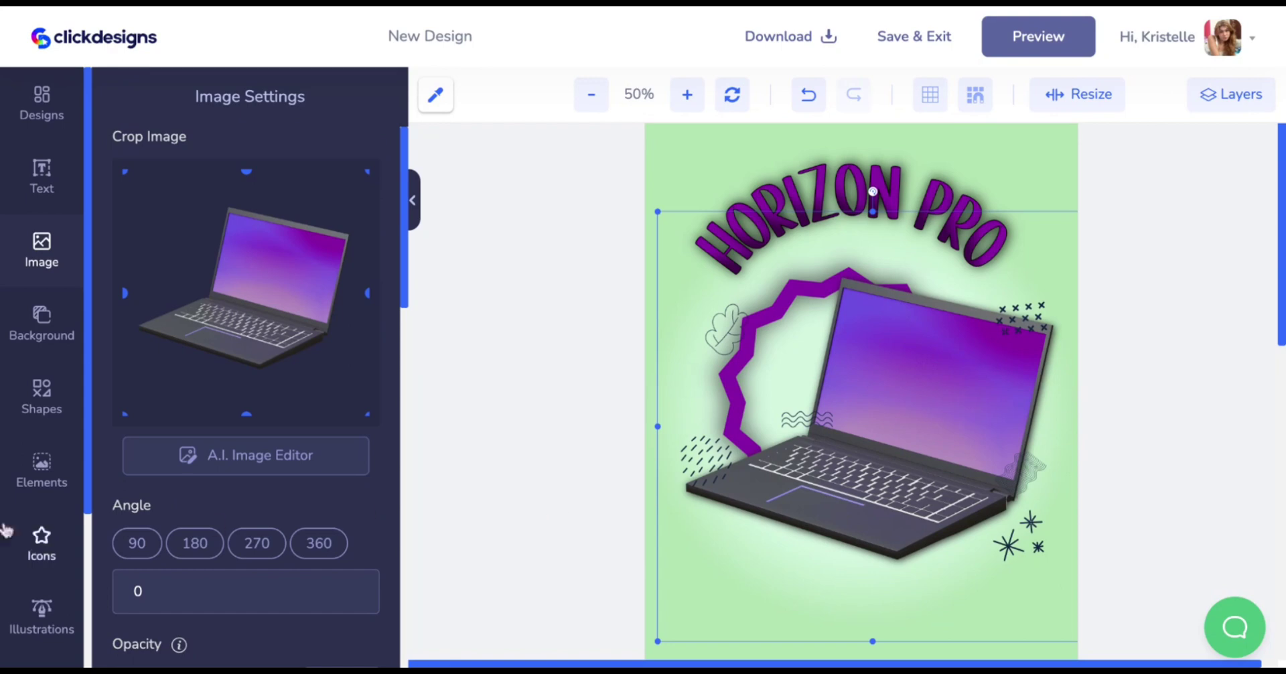
click(62, 478)
click(41, 402)
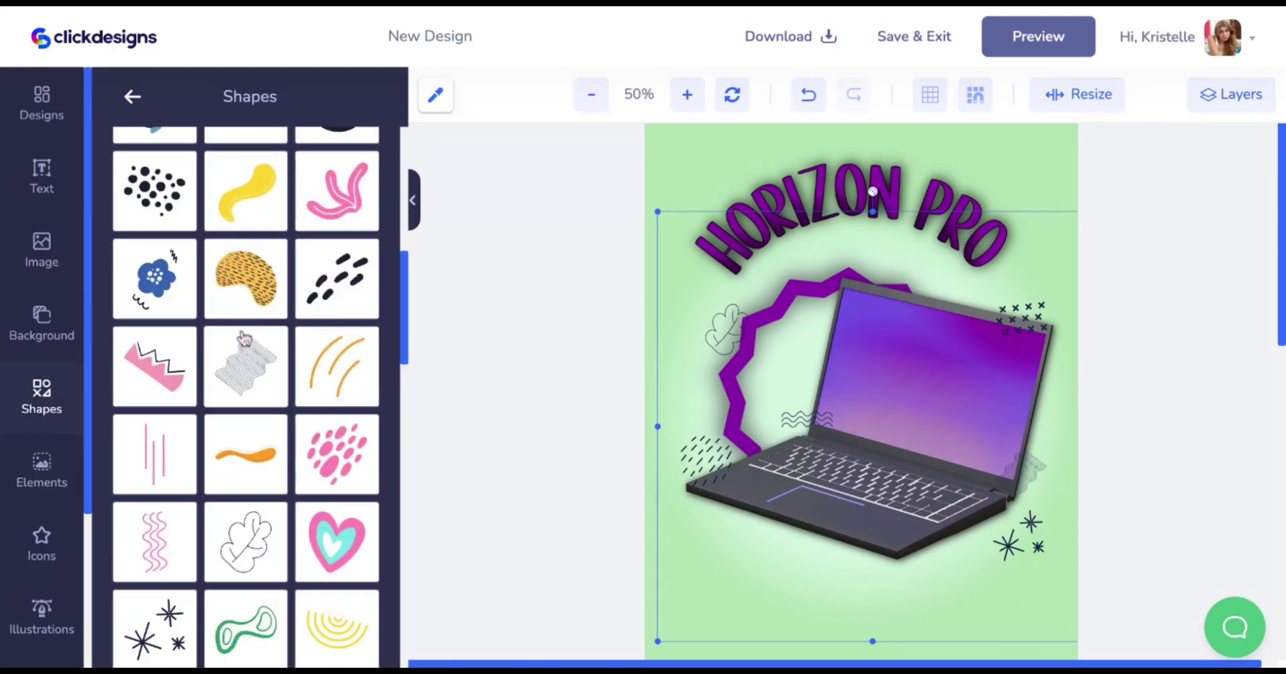
scroll(234, 402, down, 3)
scroll(244, 339, up, 2)
scroll(244, 338, down, 3)
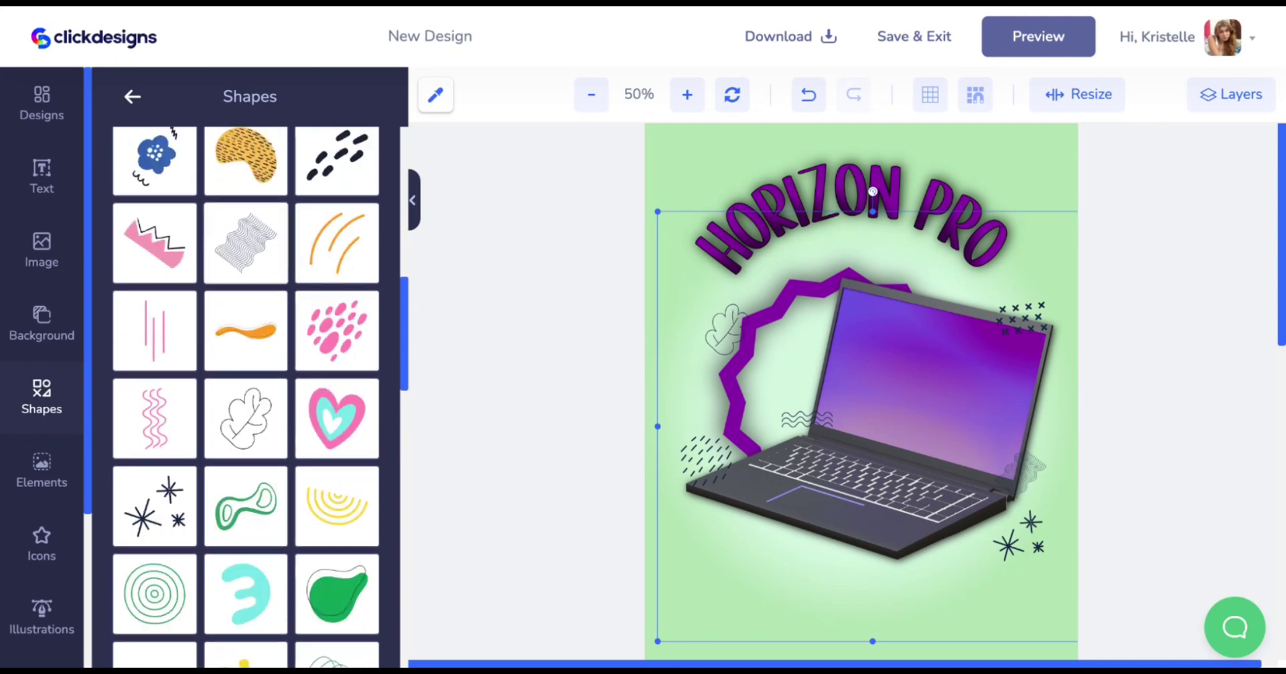
scroll(246, 395, down, 1)
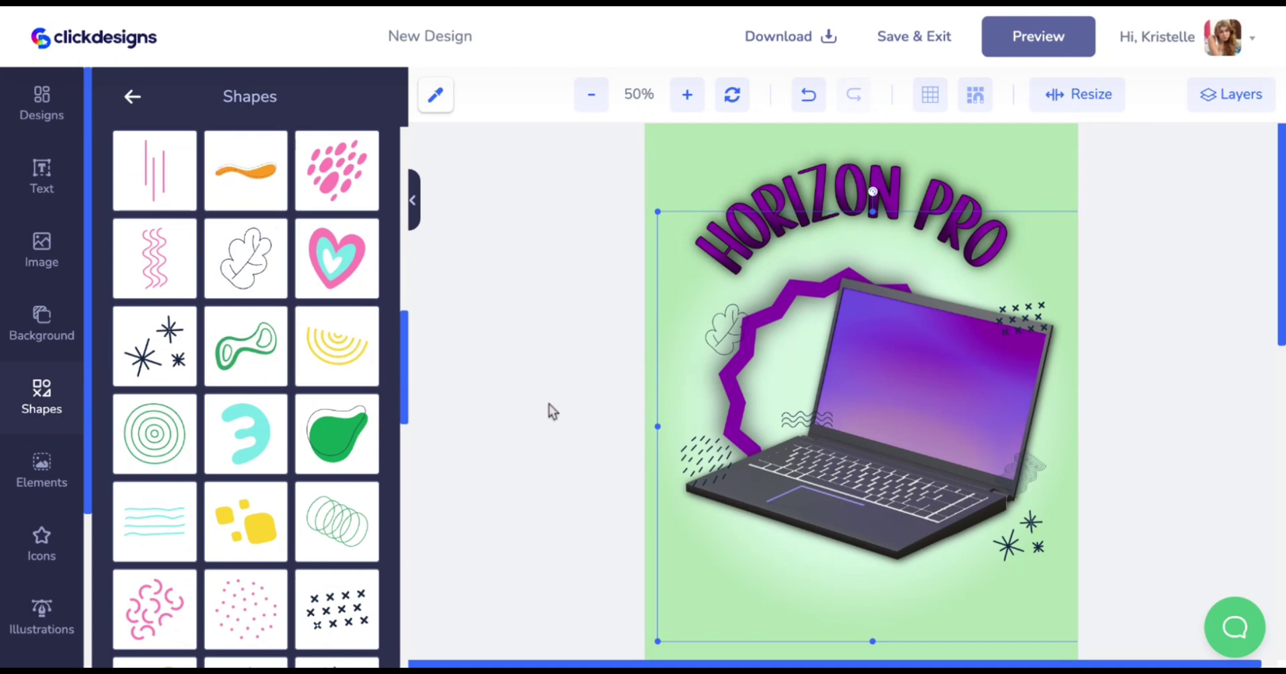
click(729, 142)
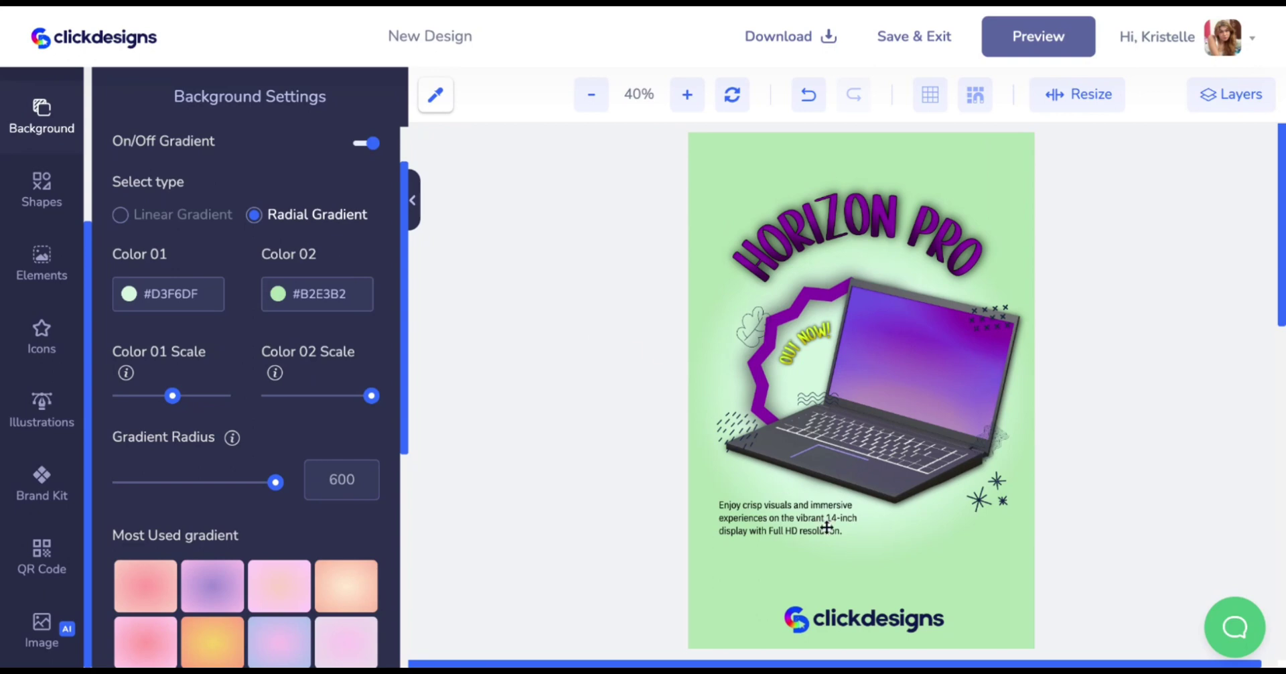
Step: Nudge the clickdesigns logo at the bottom of the poster slightly into position
click(842, 617)
drag(843, 617, 841, 618)
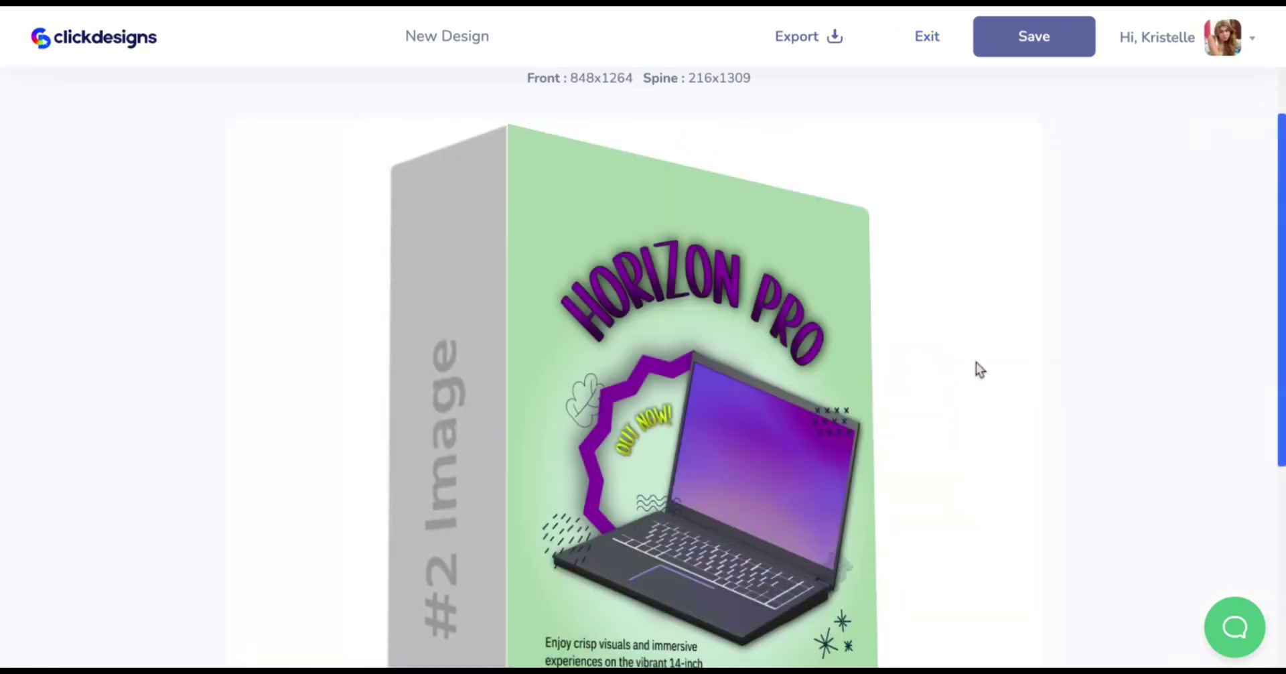
Step: Choose Create on the #2 Image side placeholder to get a blank tall canvas
scroll(975, 363, down, 3)
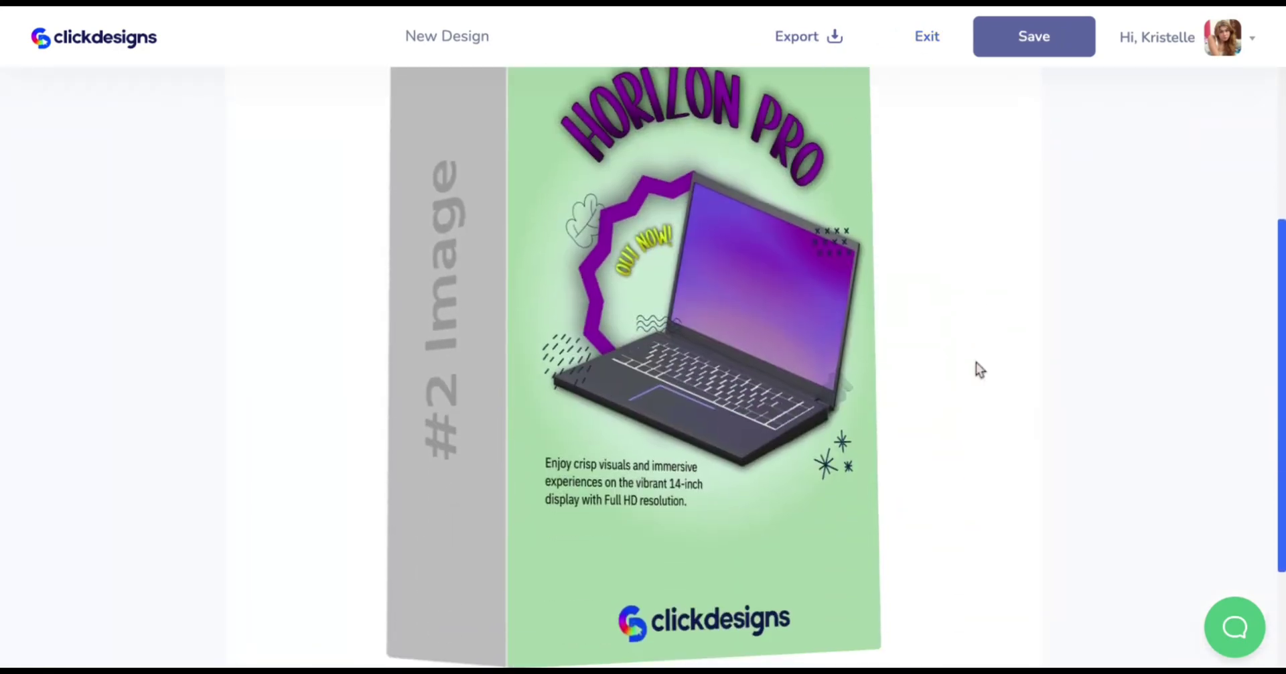
scroll(976, 363, up, 2)
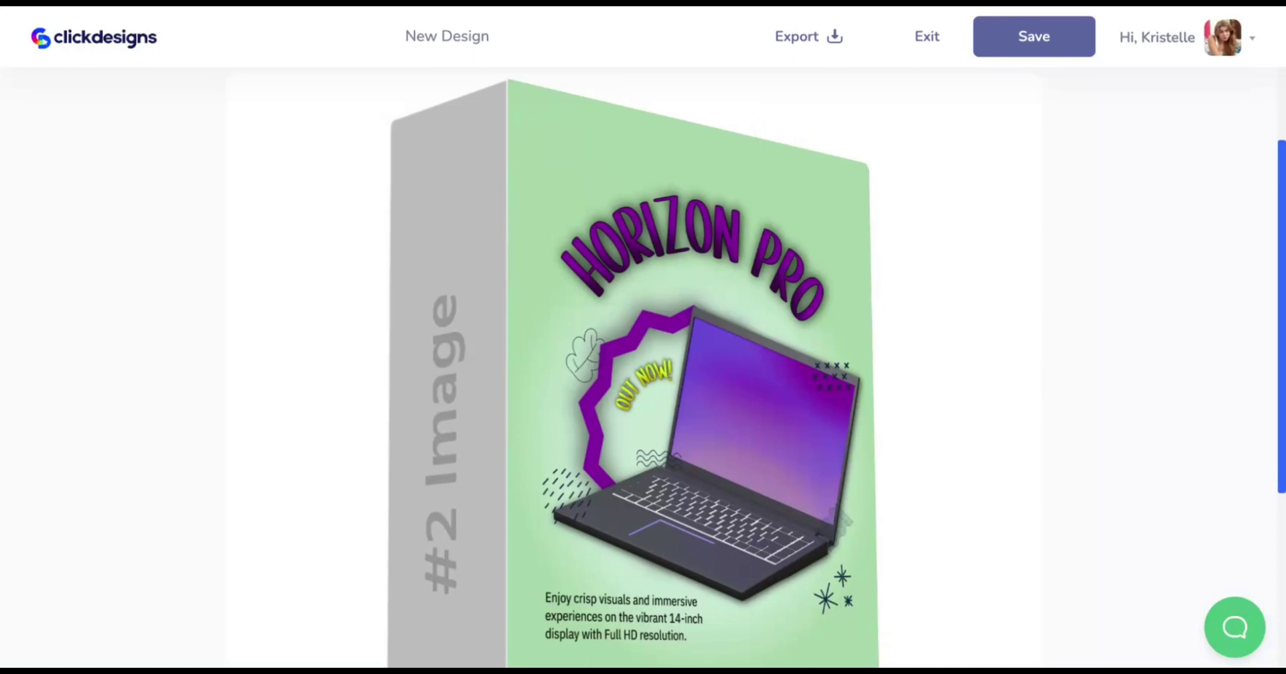
scroll(633, 368, down, 2)
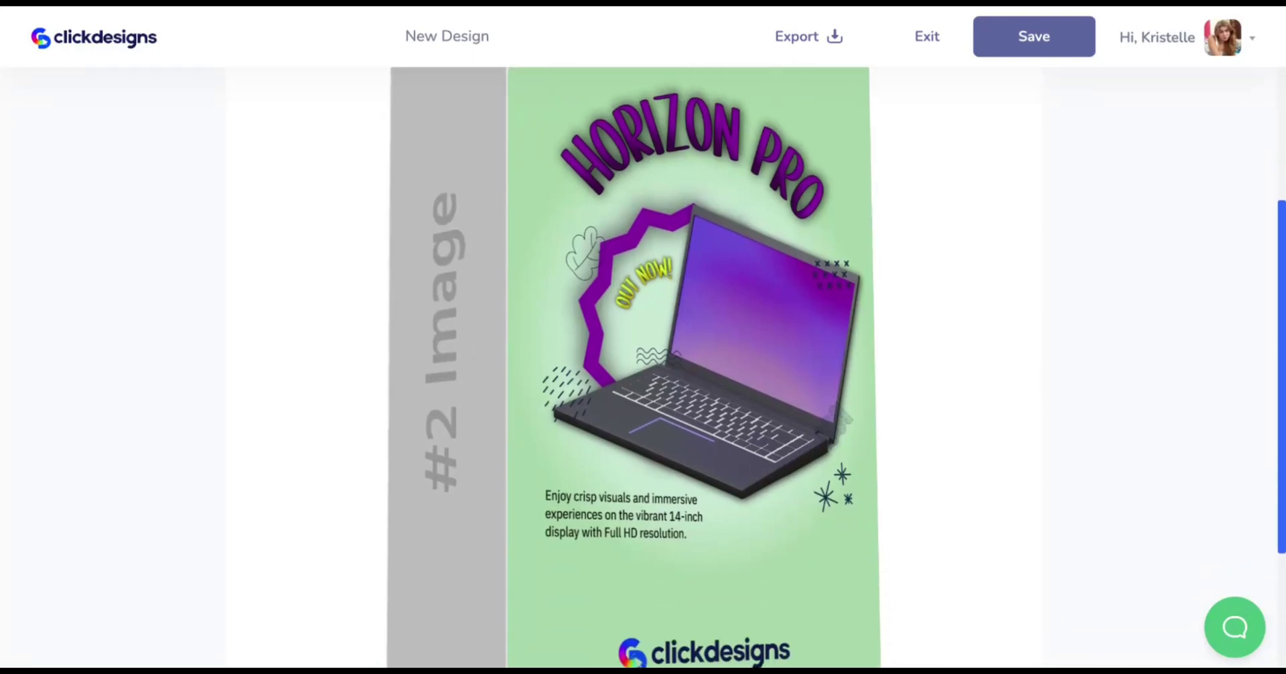
scroll(633, 369, up, 1)
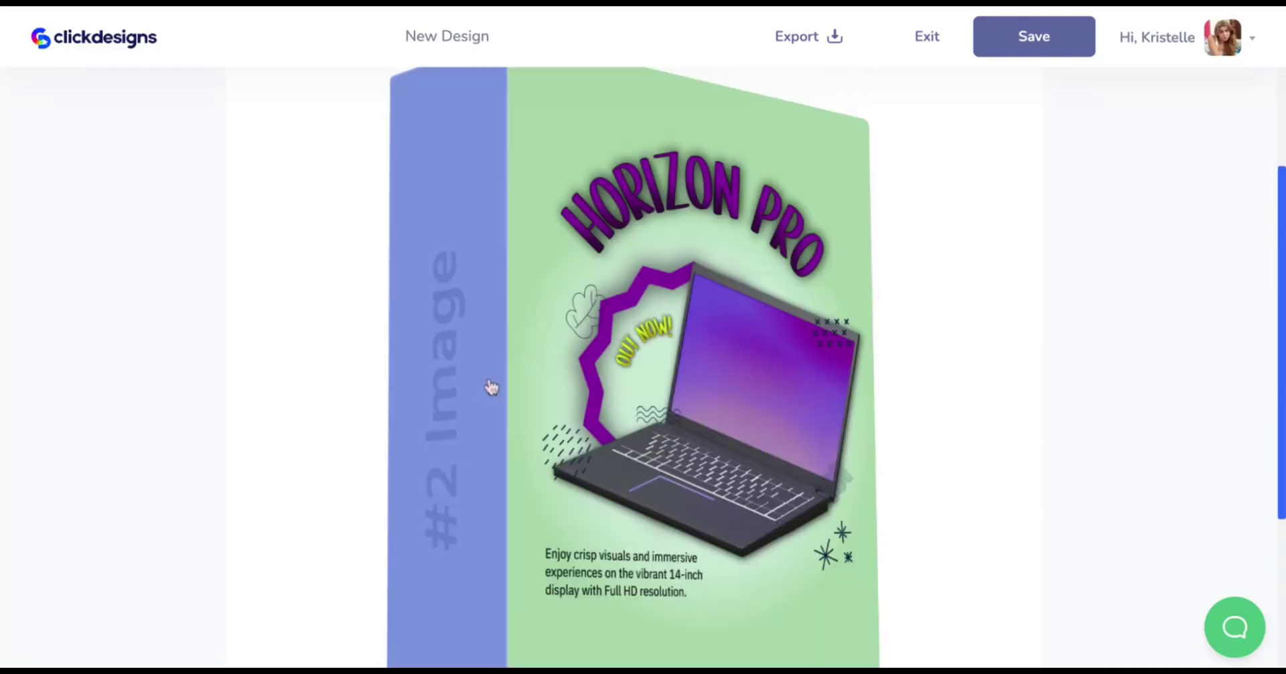
click(465, 372)
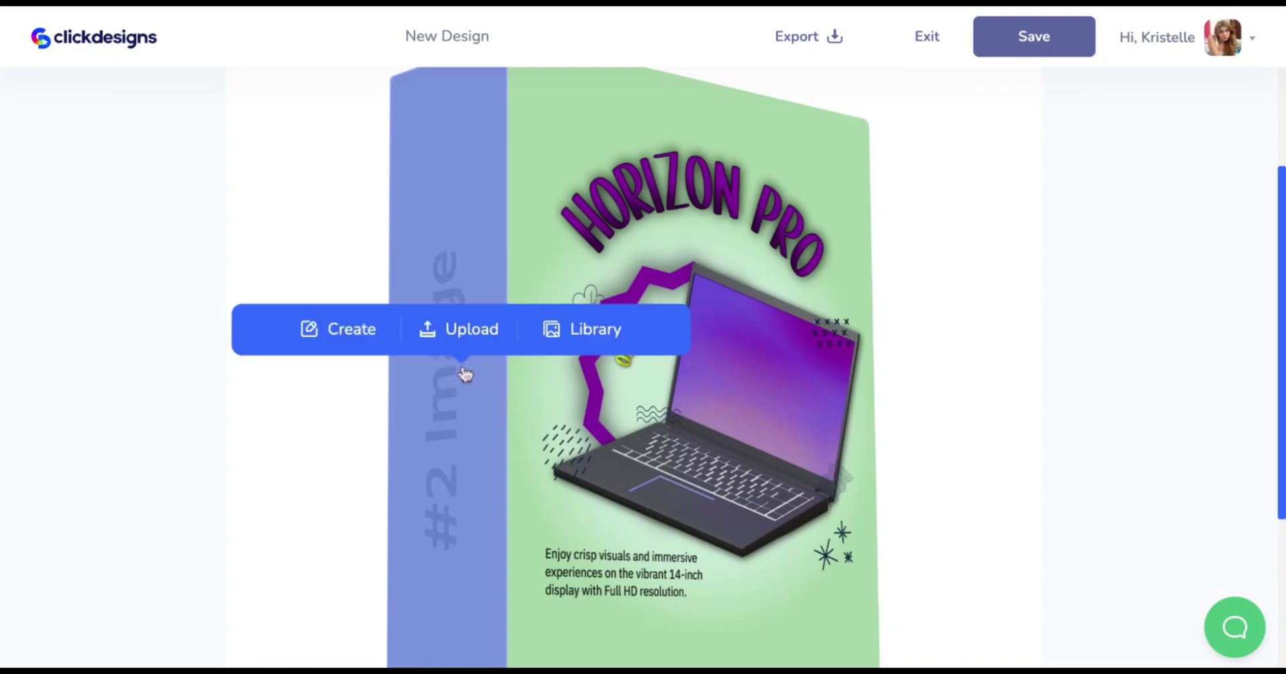
click(339, 327)
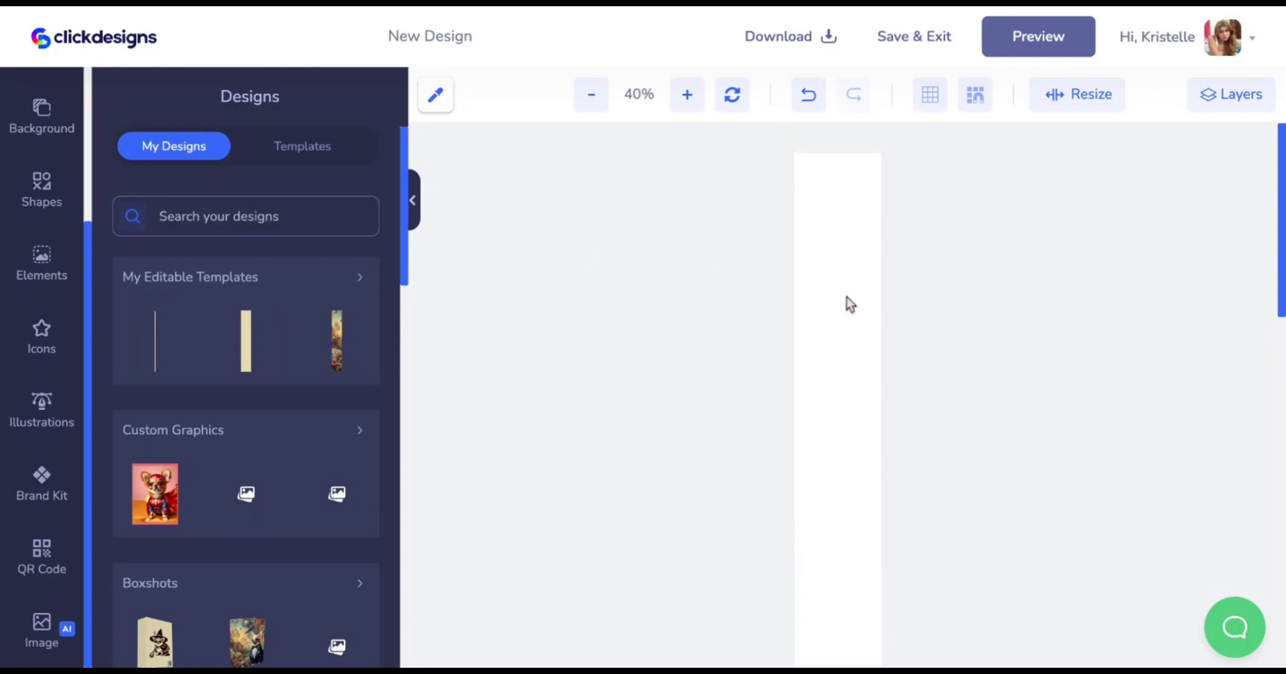
Step: Preview the side panel's #B7E5B7 to #C3ECC8 linear gradient on the 3D box
click(16, 211)
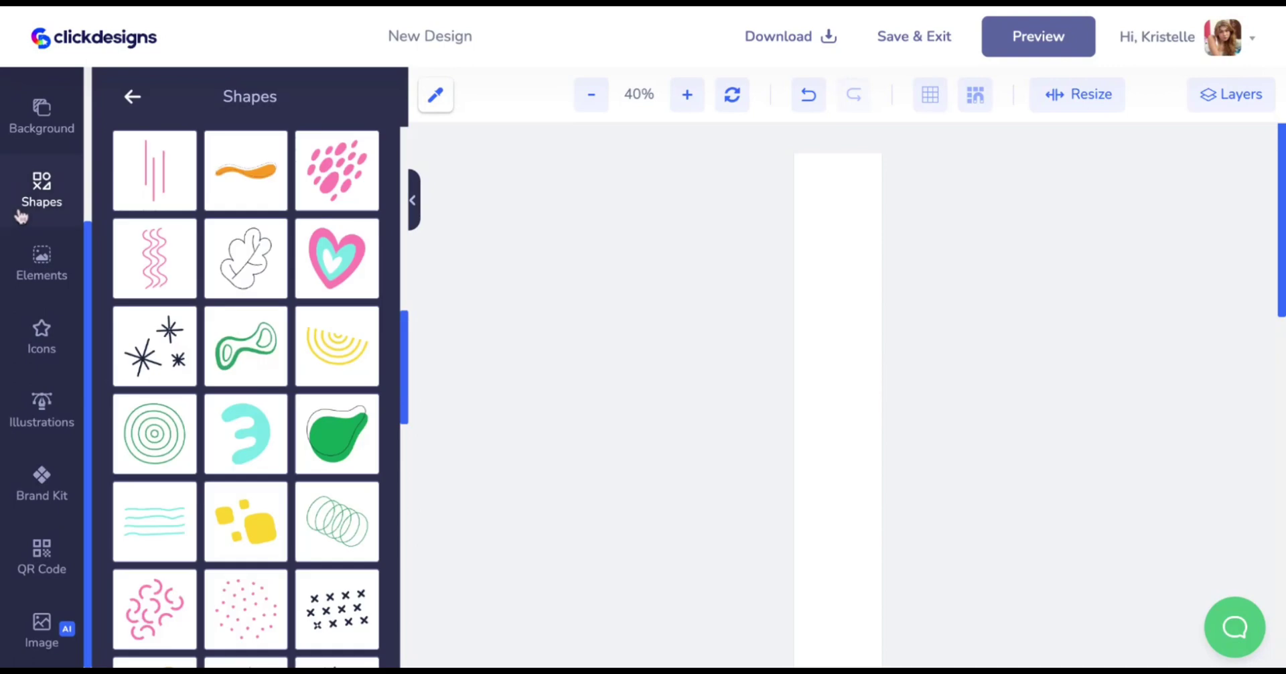
click(133, 95)
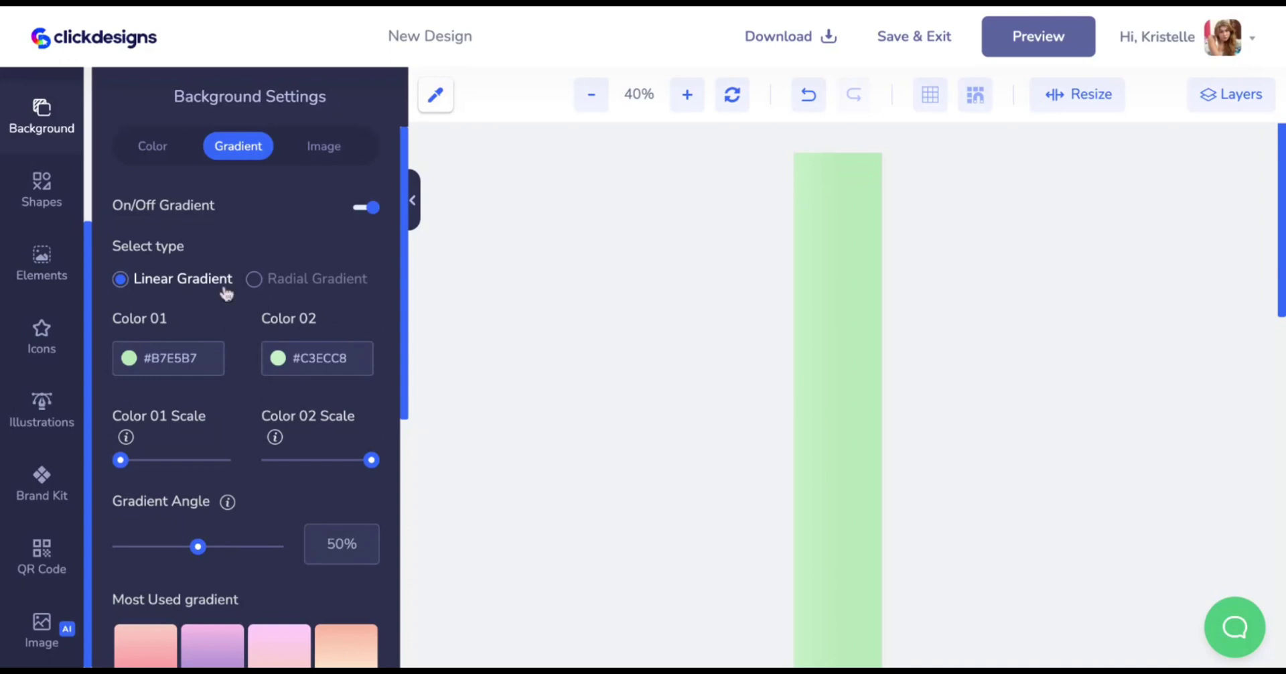
scroll(235, 355, down, 1)
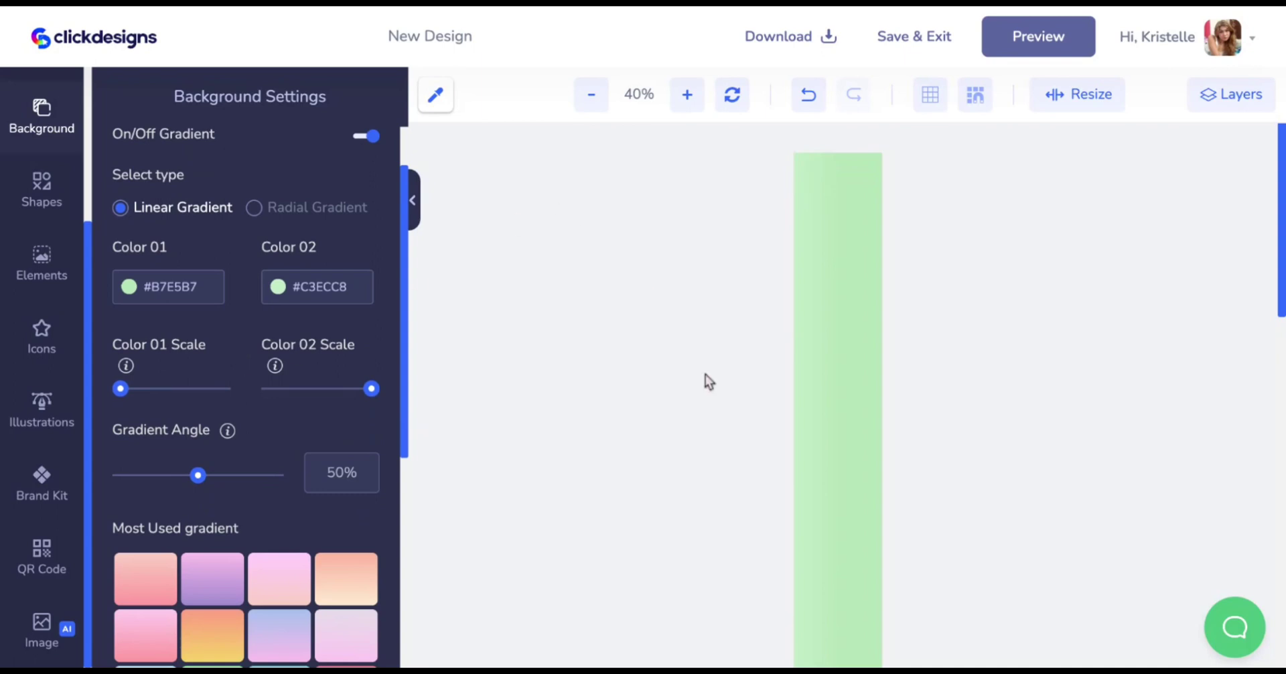
scroll(704, 365, down, 2)
scroll(703, 363, up, 2)
click(1030, 43)
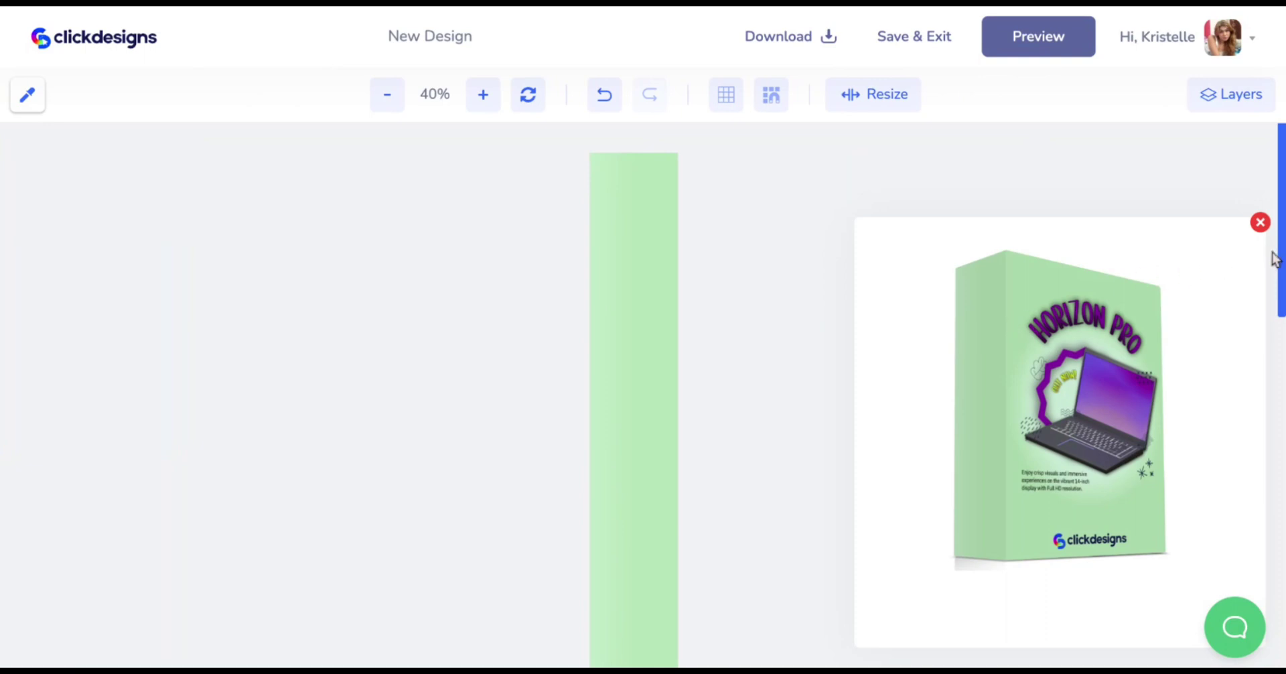
Step: Close the preview and insert the clickdesigns wordmark logo from the Brand Kit
click(1260, 223)
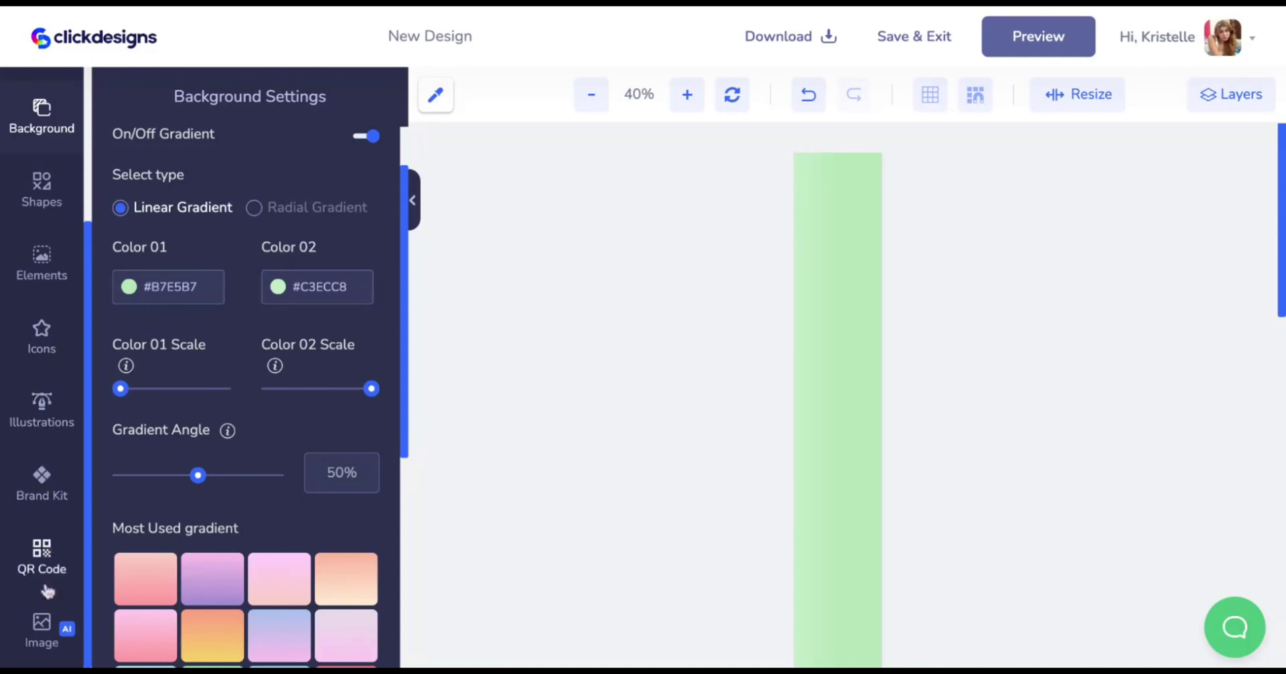
click(41, 630)
click(42, 561)
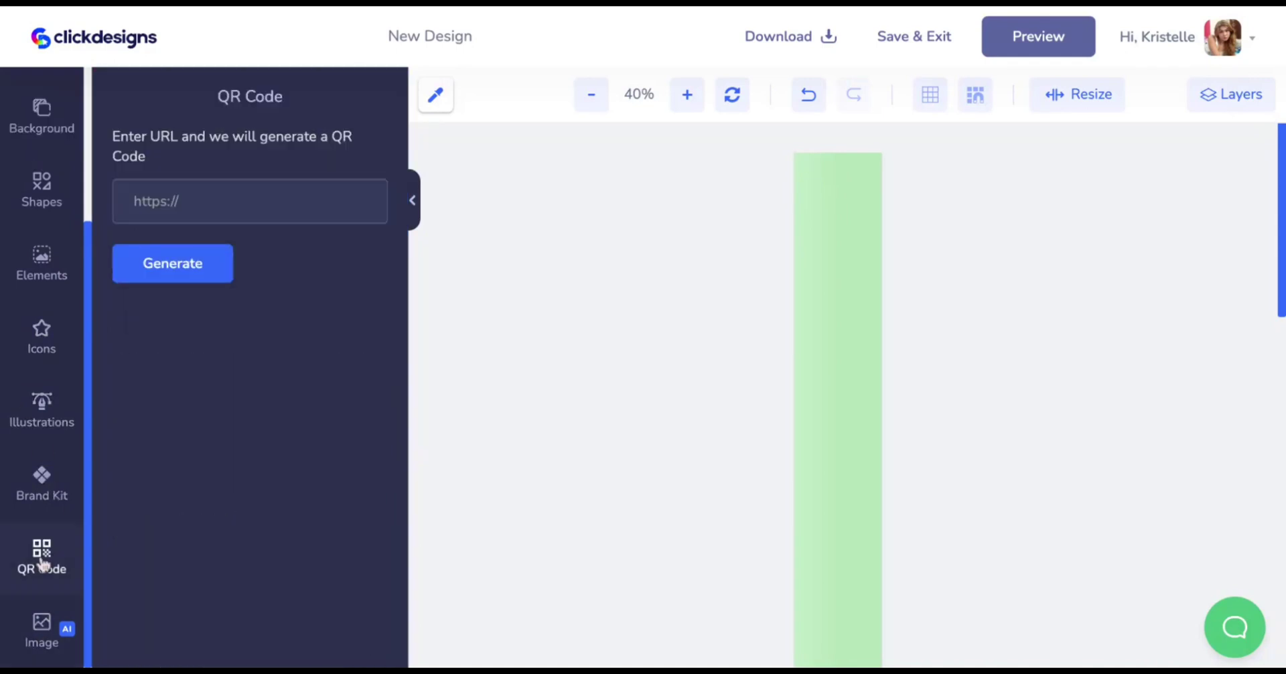
click(41, 477)
click(179, 285)
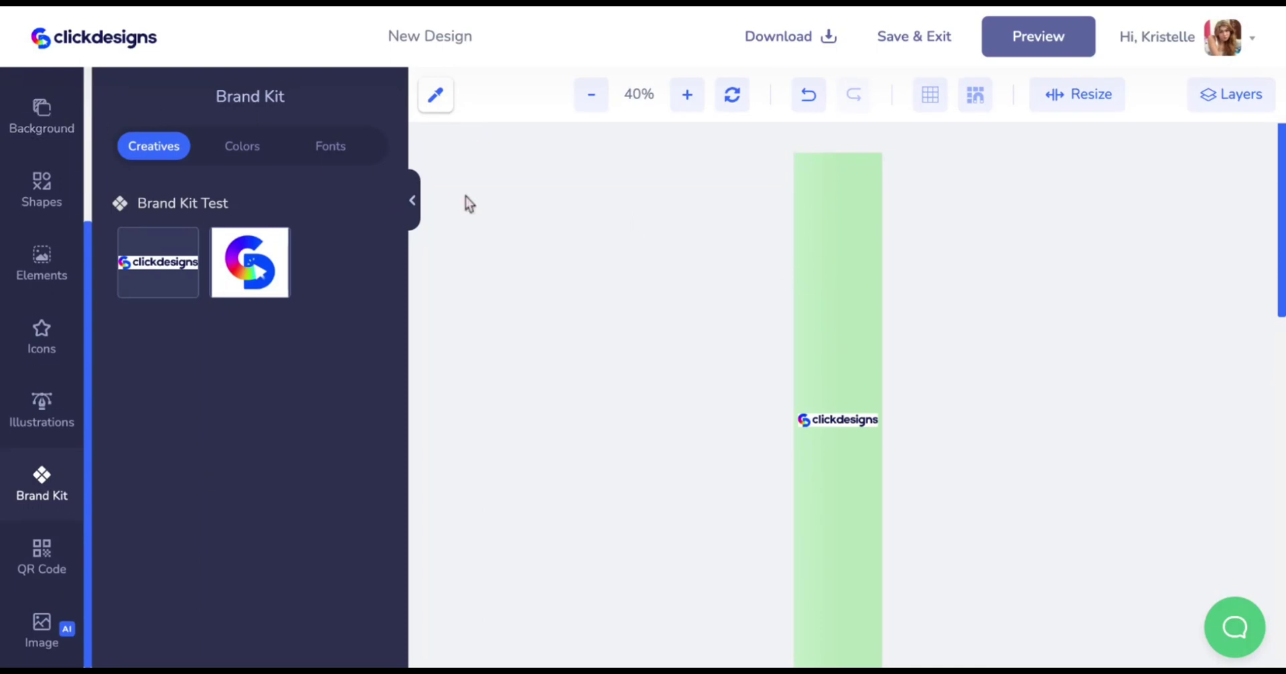
click(42, 117)
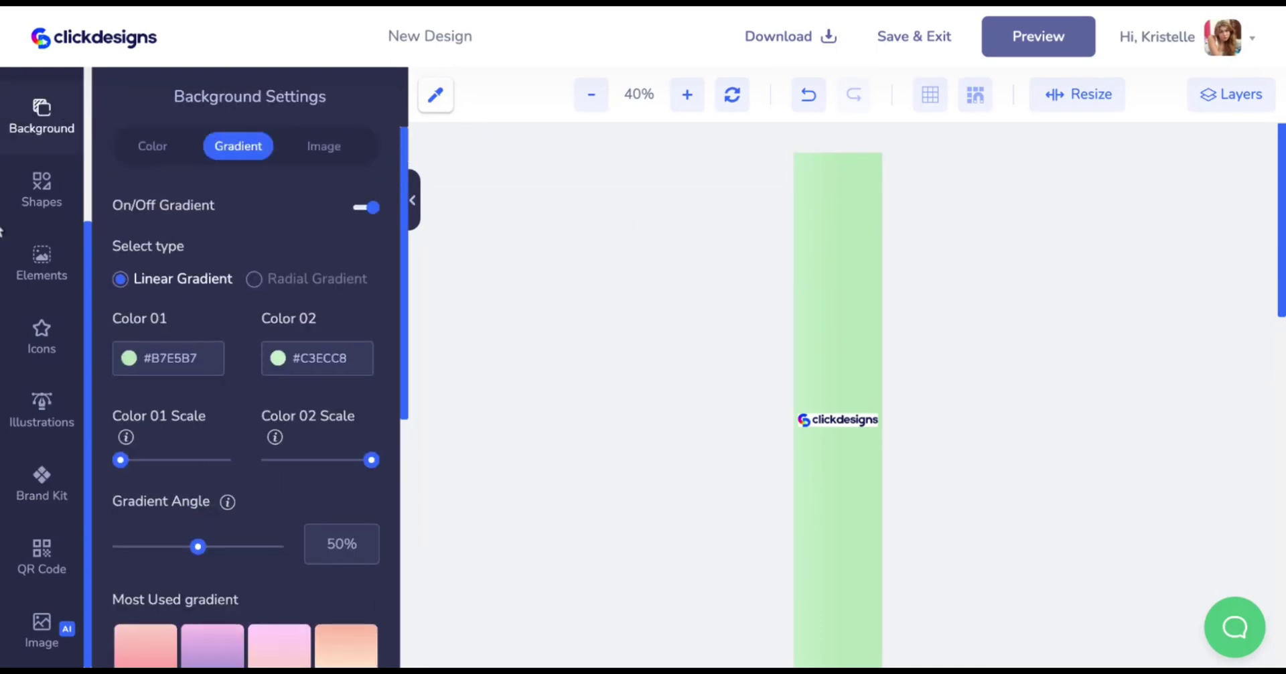
click(53, 198)
click(61, 263)
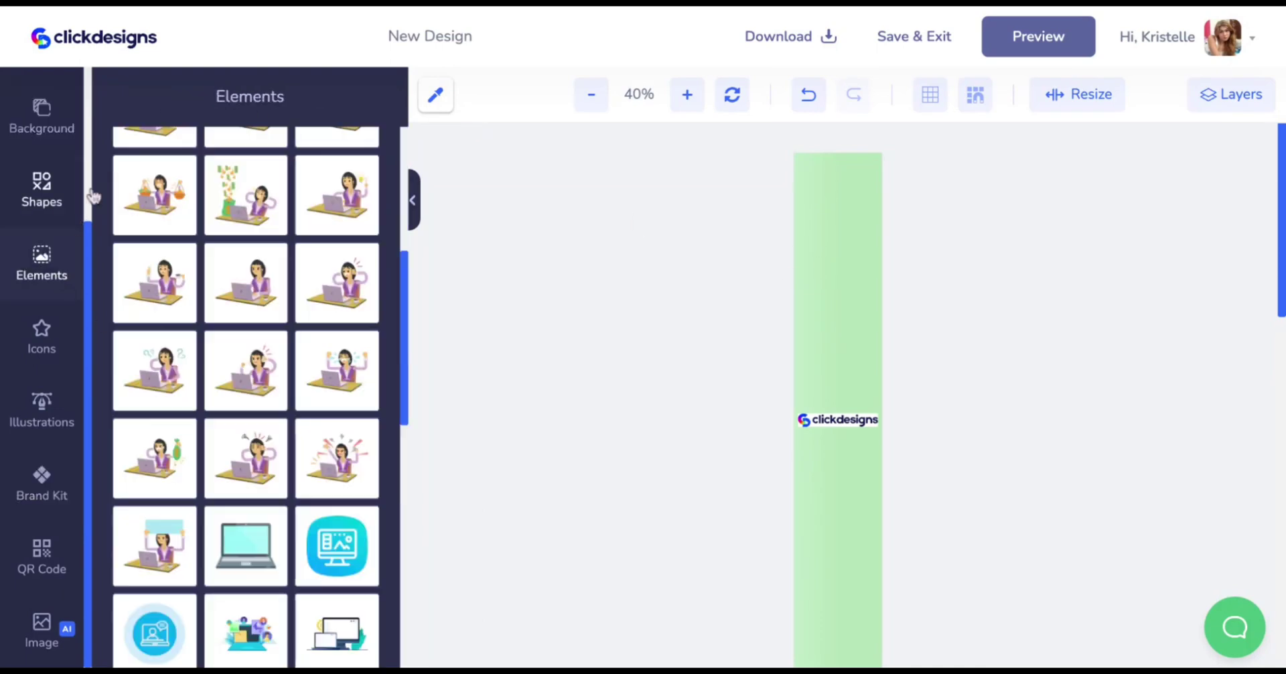
click(59, 133)
Step: Remove the logo's white background with the A.I. Image Editor's Remove Background
click(845, 425)
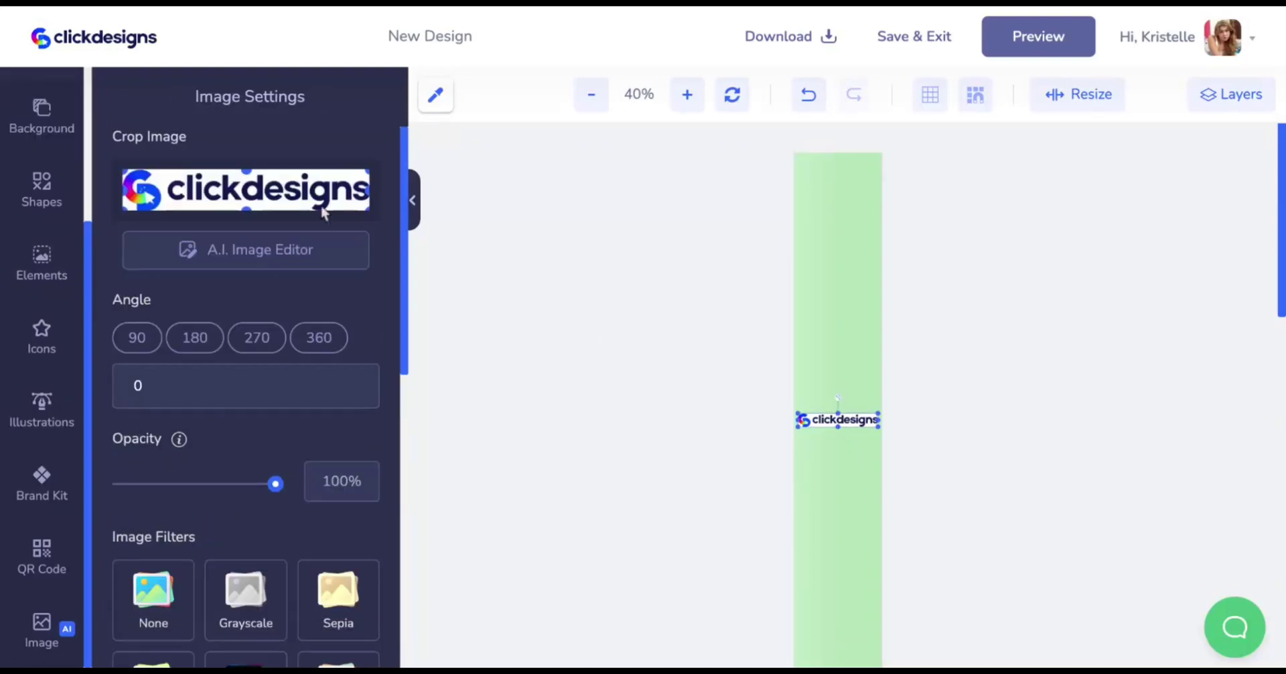
click(290, 261)
click(809, 542)
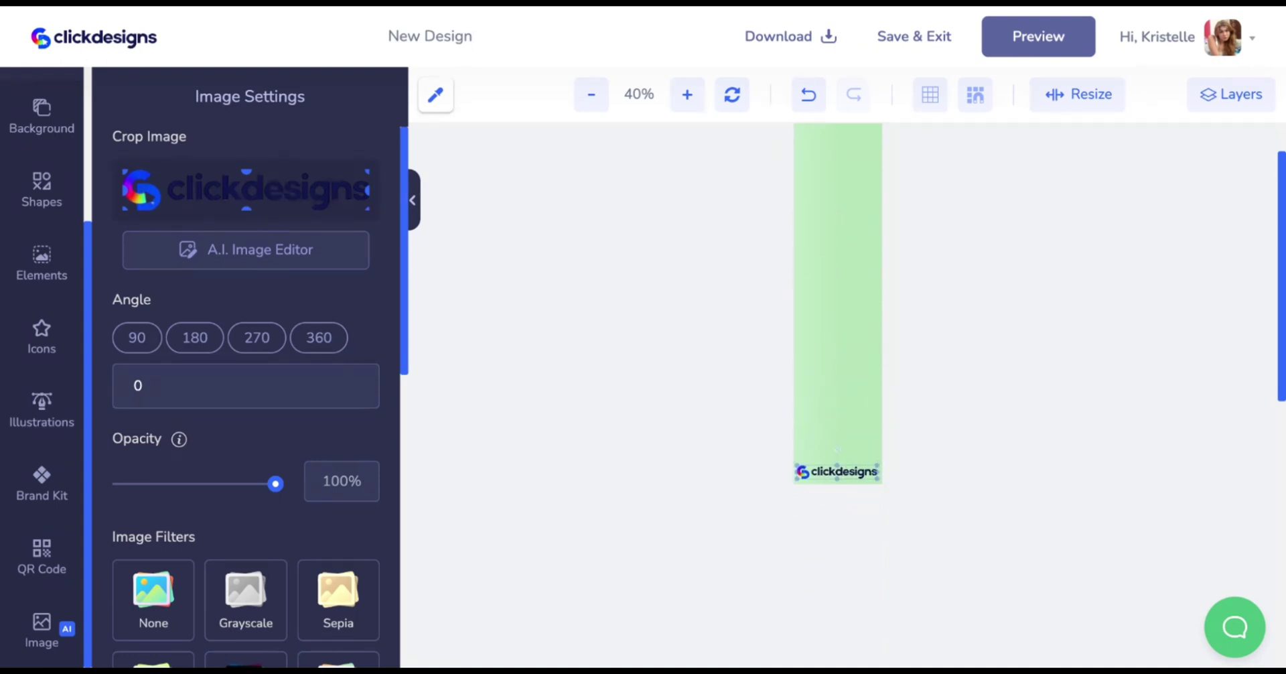
click(866, 415)
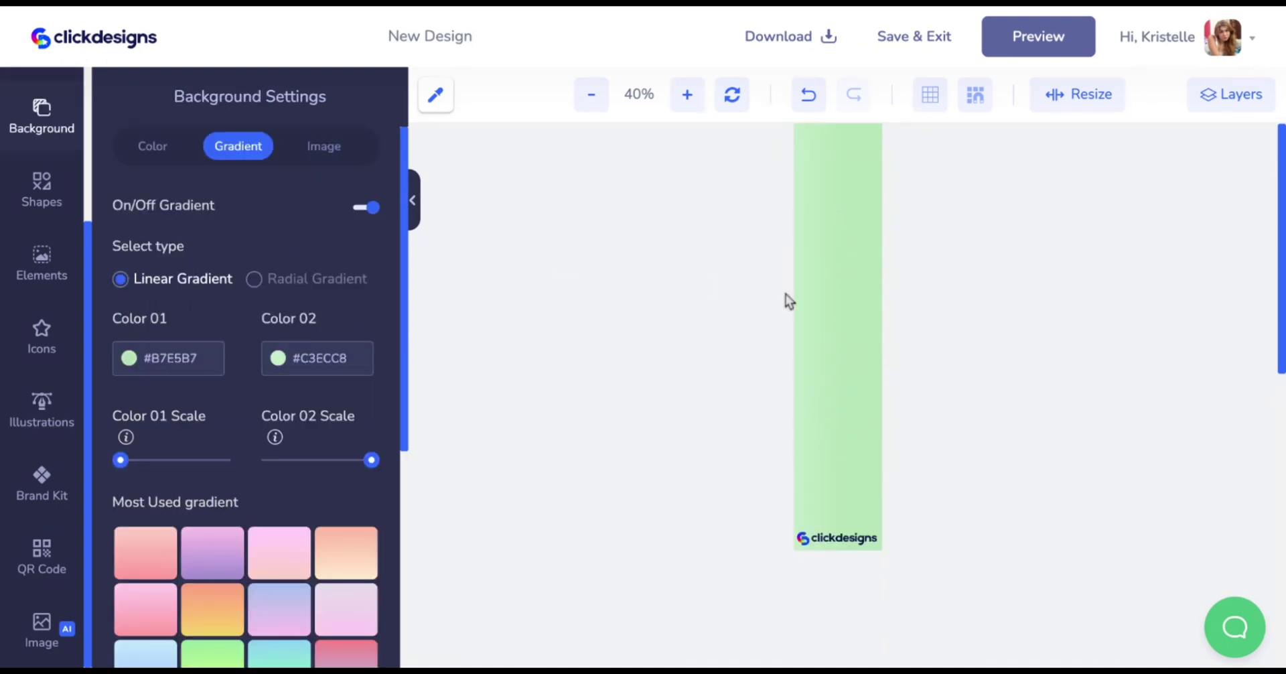
click(42, 334)
click(42, 191)
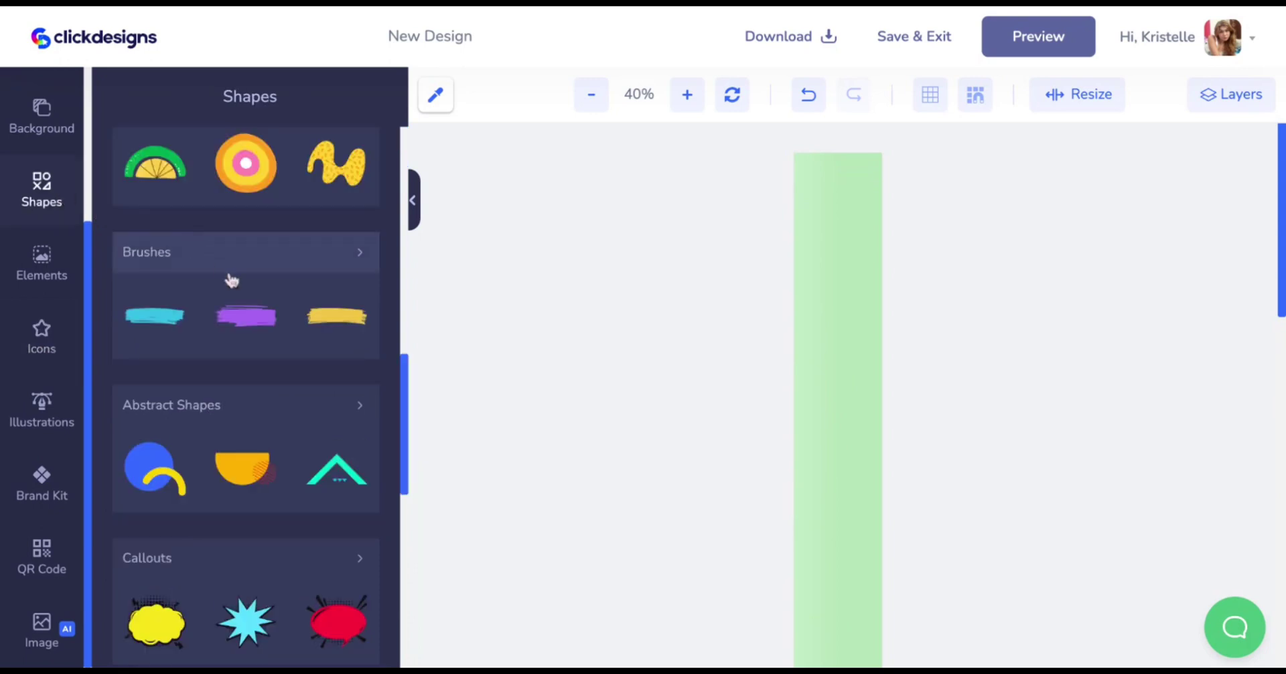
Step: Insert the laptop-with-webpage illustration from Elements at the panel top and preview the box
click(41, 275)
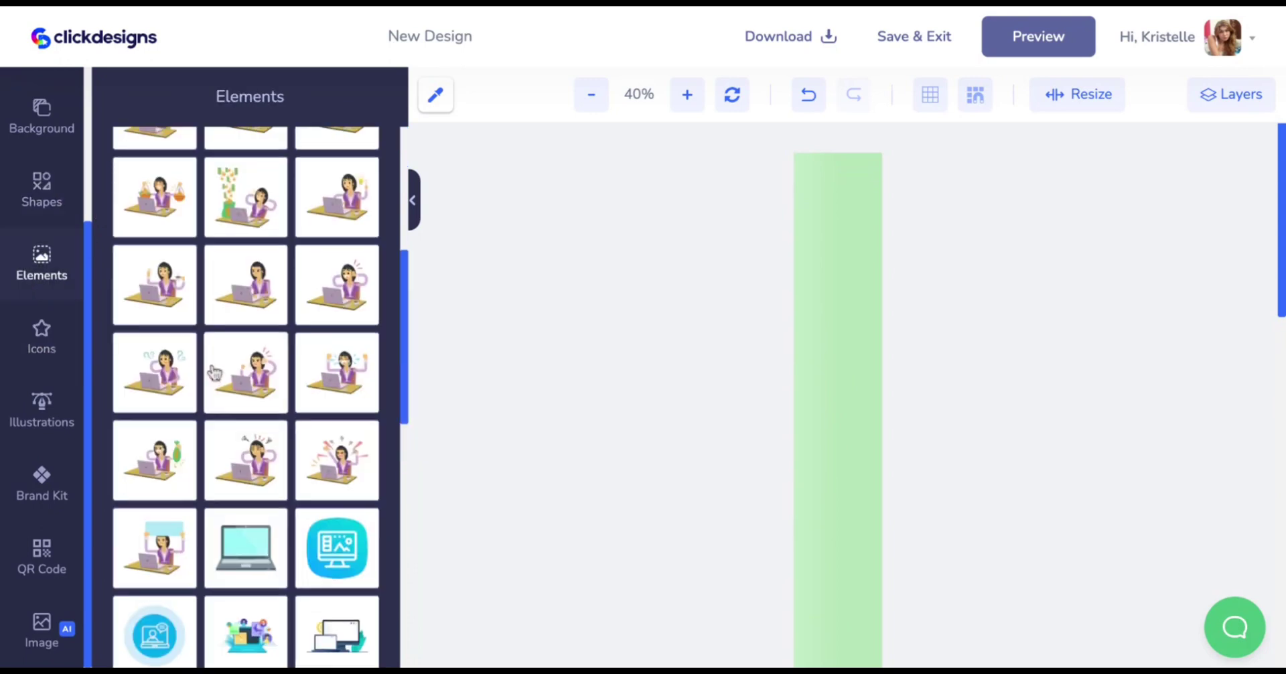
scroll(213, 372, up, 1)
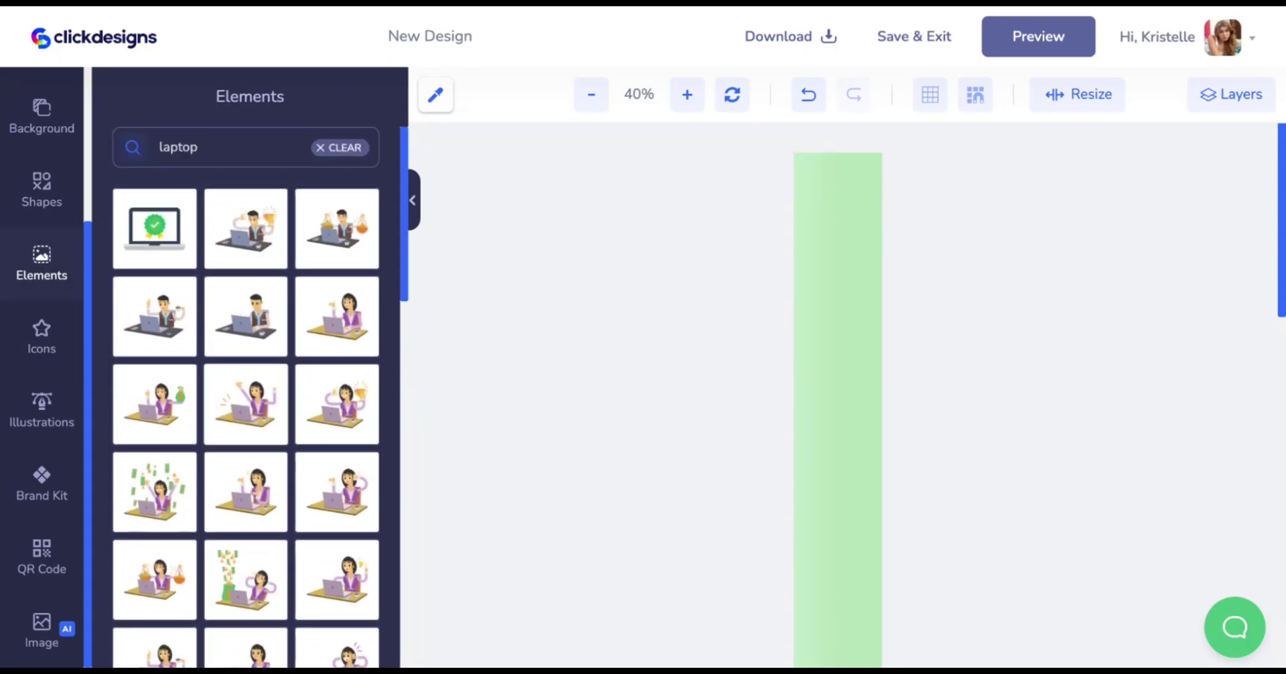
scroll(243, 381, down, 8)
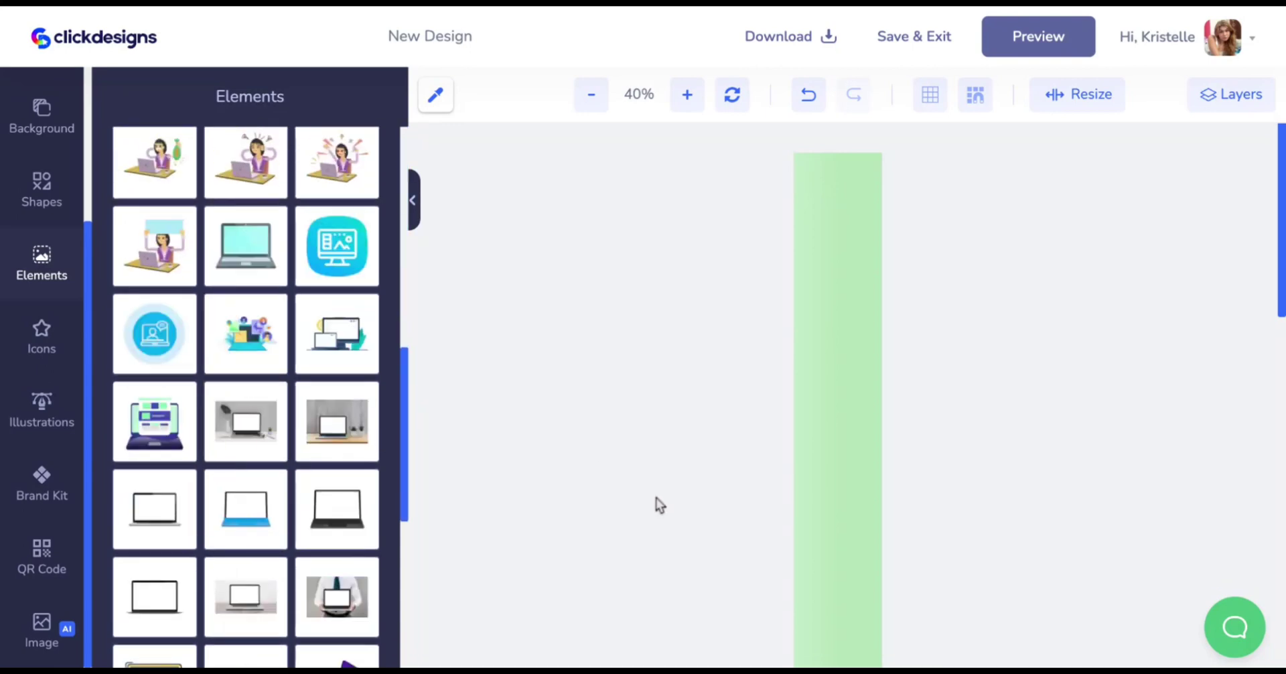
click(838, 260)
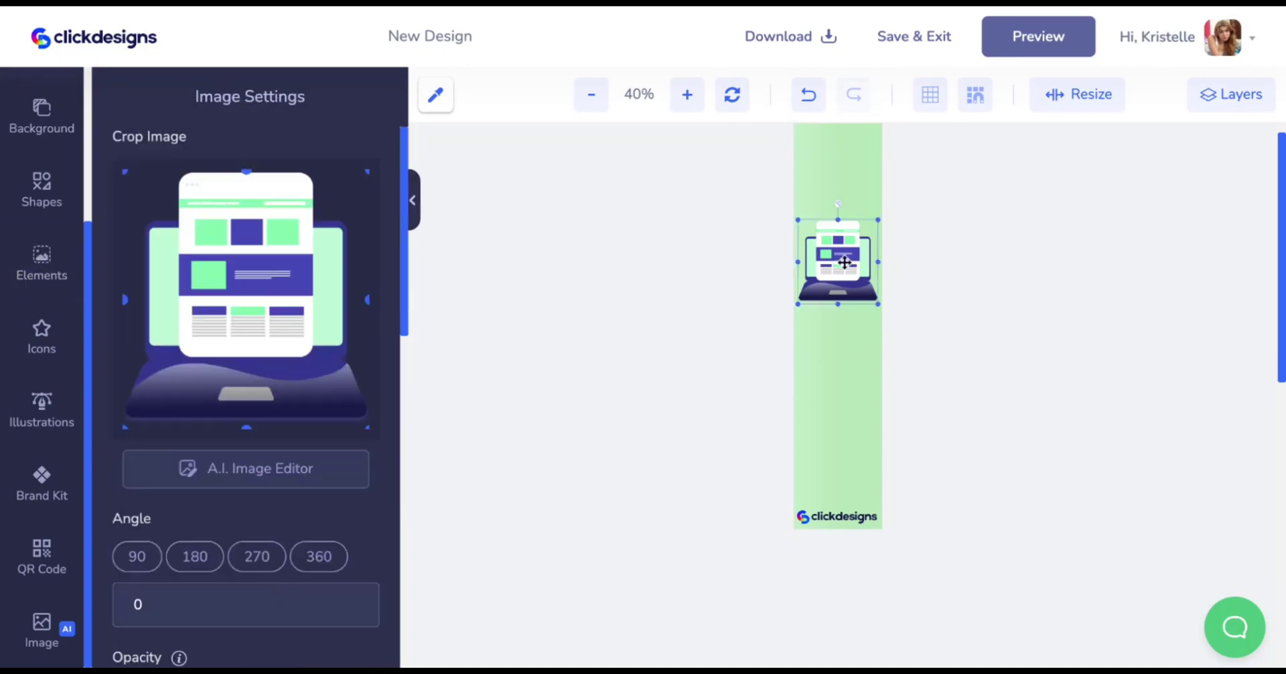
click(1002, 289)
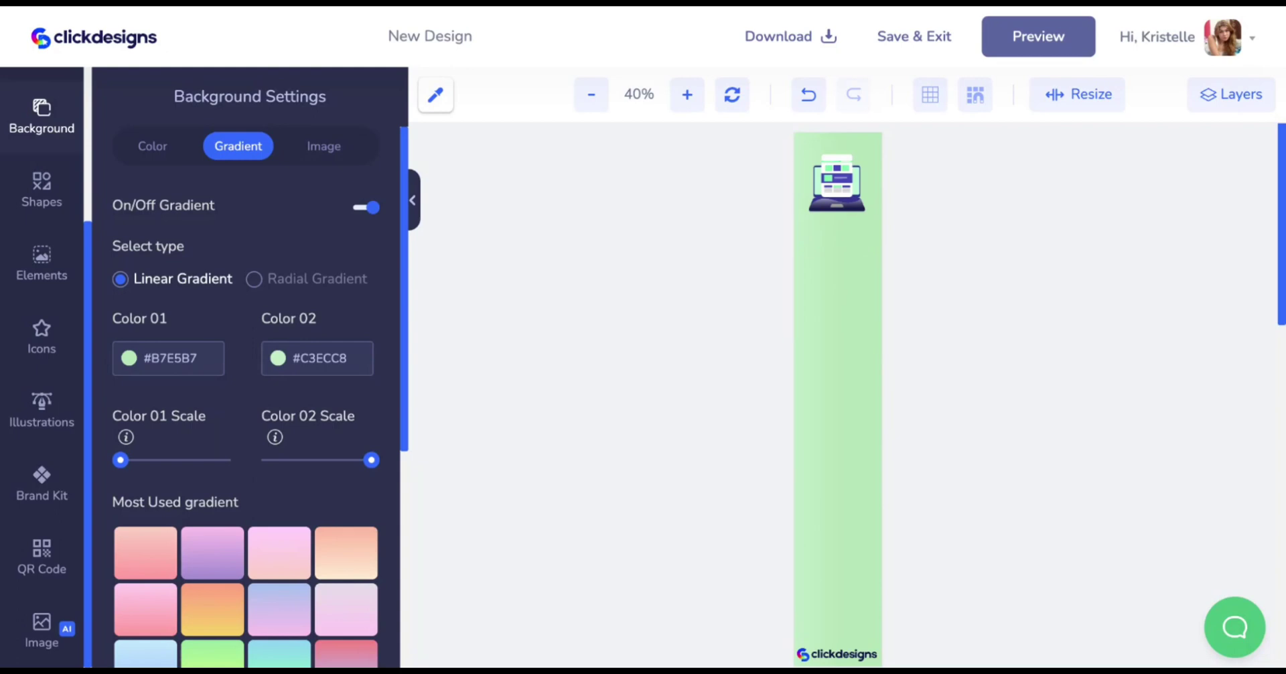
click(1072, 43)
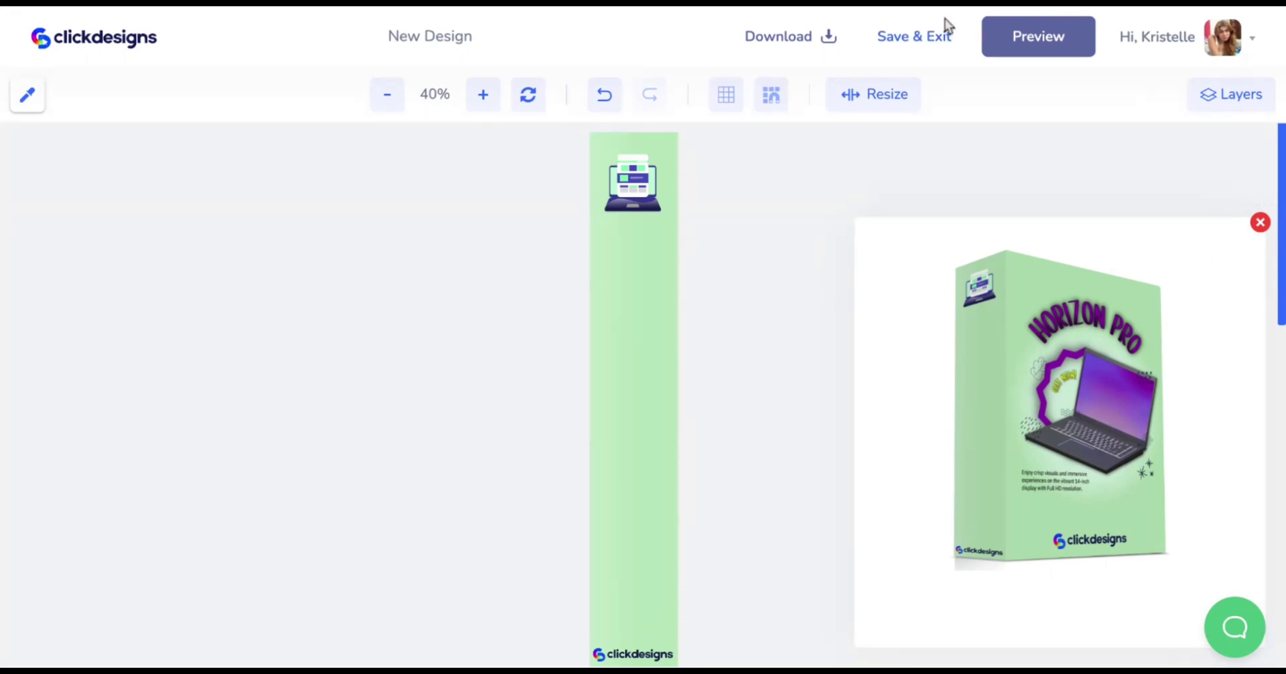
Step: Save & Exit the side panel design to view the finished HORIZON PRO box
click(903, 38)
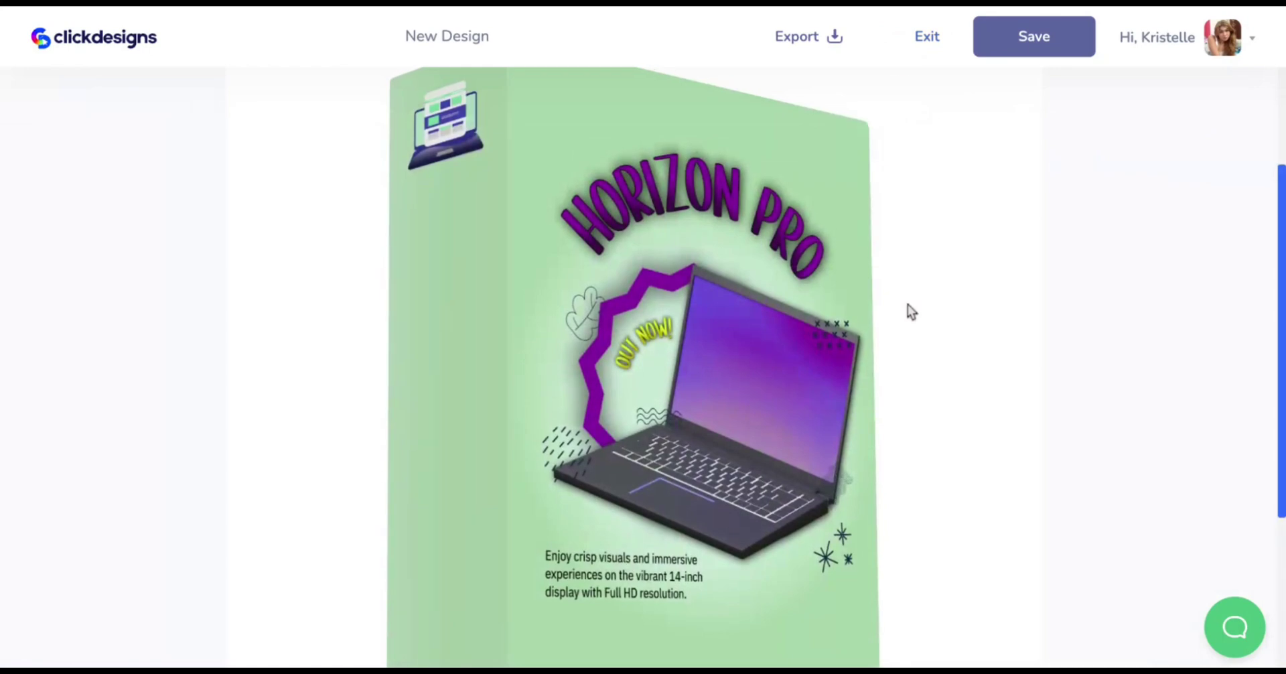
scroll(907, 304, down, 2)
scroll(907, 304, up, 3)
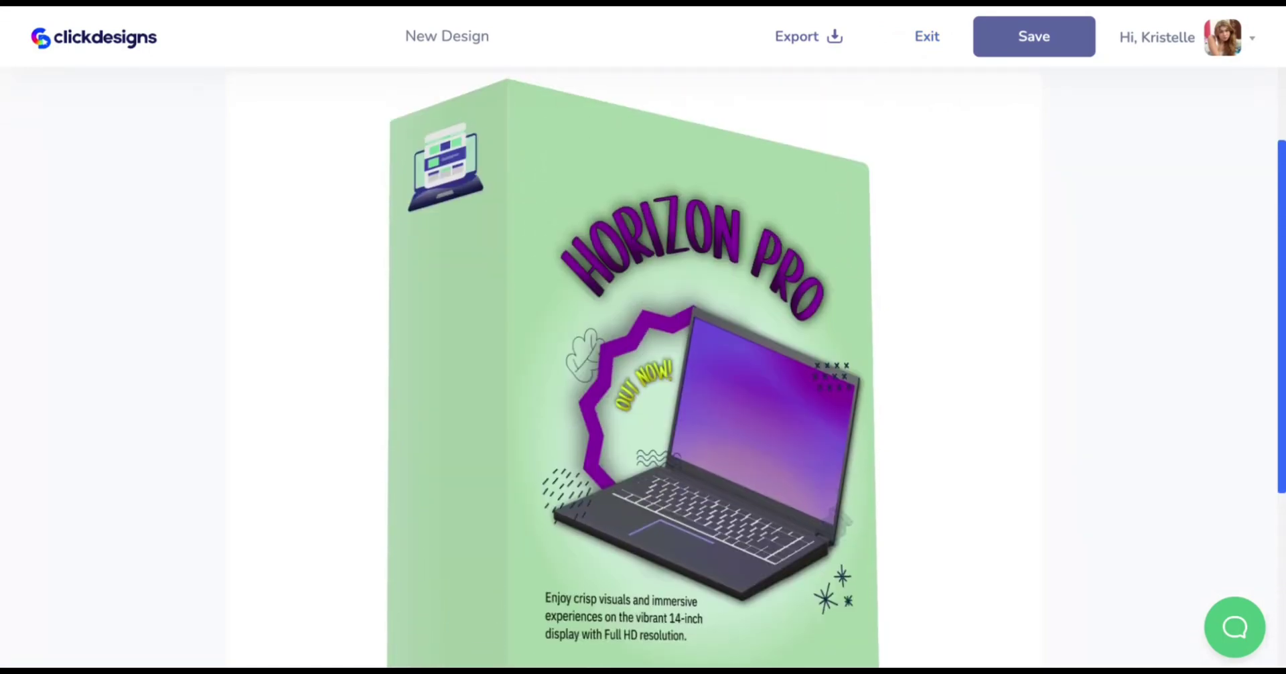